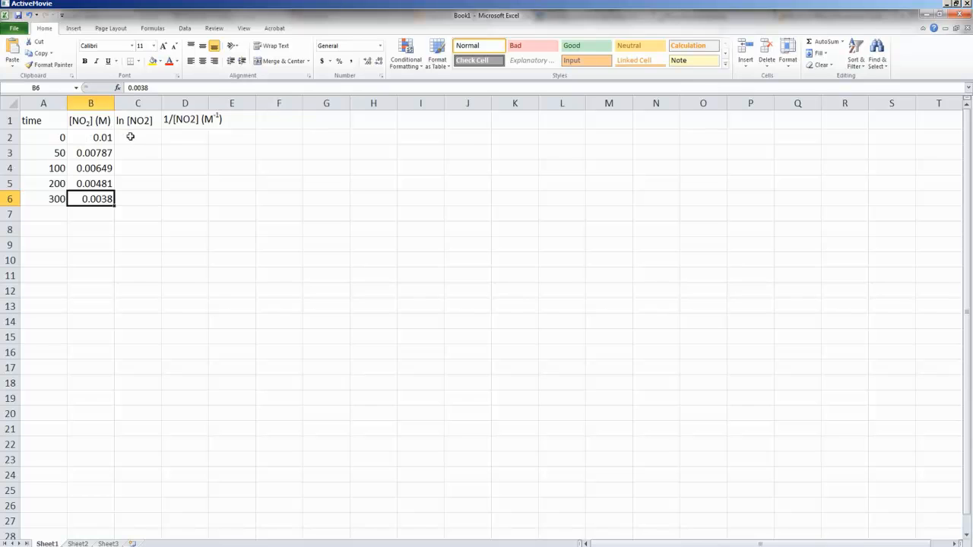
{"action": "left_click", "coordinate": [63, 127]}
{"action": "left_click", "coordinate": [60, 153]}
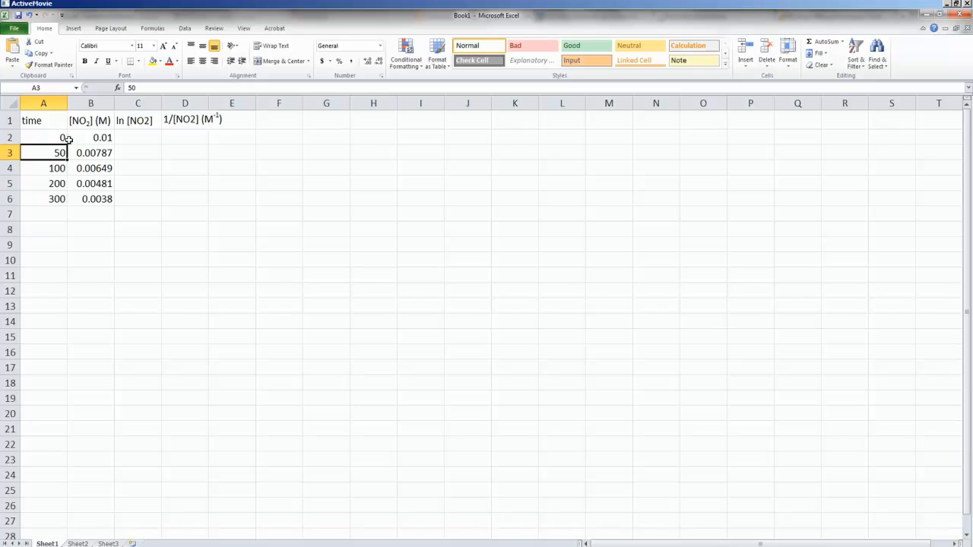
{"action": "left_click_drag", "start_coordinate": [68, 140], "coordinate": [84, 196]}
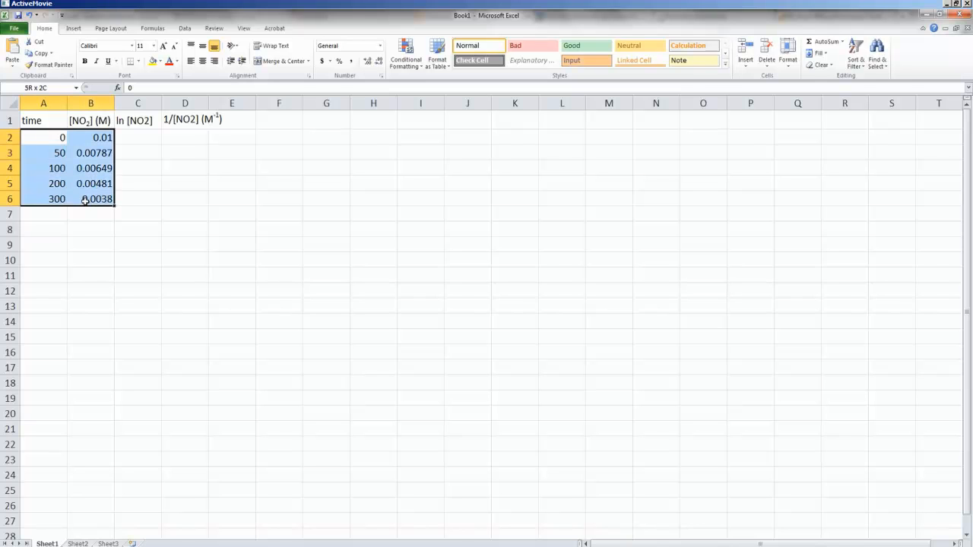
{"action": "left_click", "coordinate": [74, 187]}
{"action": "left_click_drag", "start_coordinate": [52, 141], "coordinate": [84, 203]}
Add the unit to the time column header in A1 so it reads "time (s)".
{"action": "double_click", "coordinate": [60, 123]}
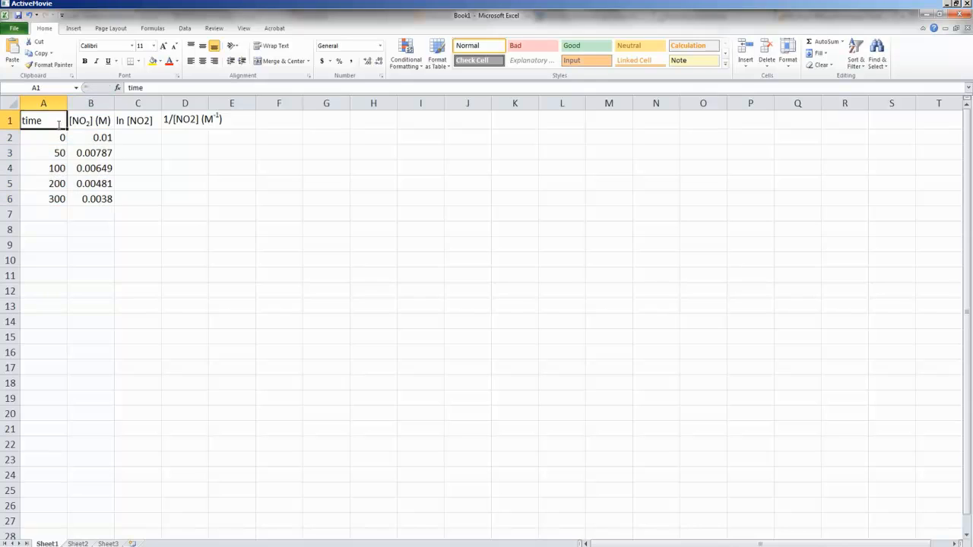
{"action": "type", "text": "(s)"}
{"action": "key", "text": "Return"}
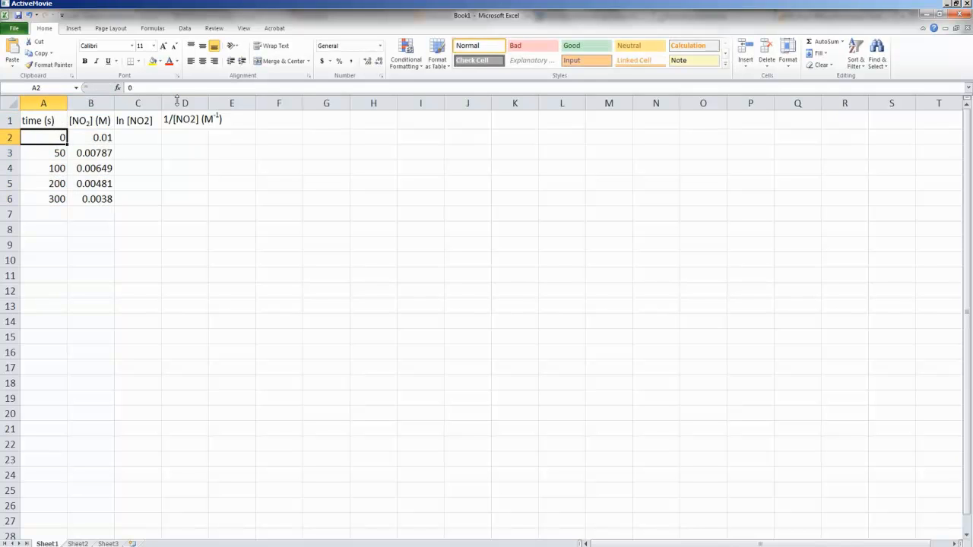
Insert a markers-only scatter chart of A2:B6, place it below the data table, and delete its legend.
{"action": "left_click_drag", "start_coordinate": [35, 140], "coordinate": [89, 200]}
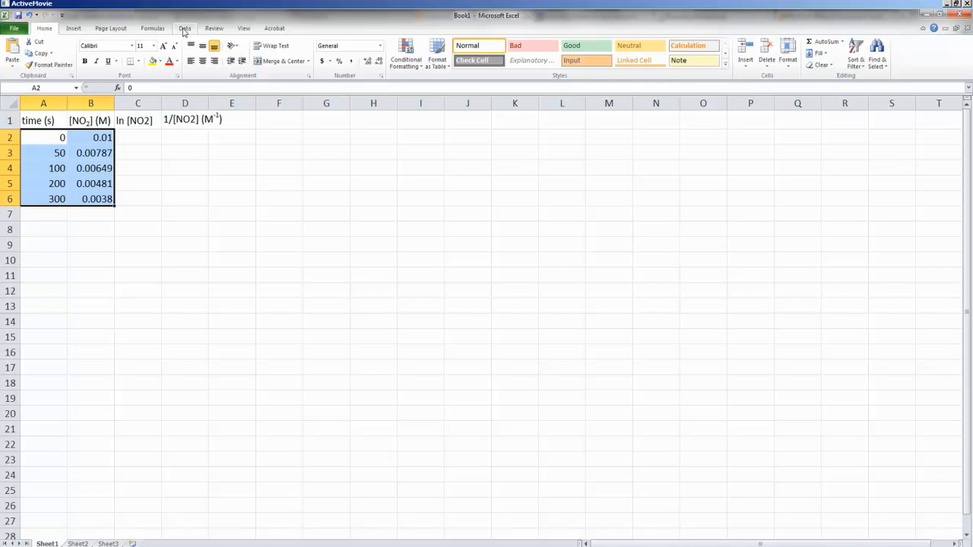
{"action": "left_click", "coordinate": [73, 29]}
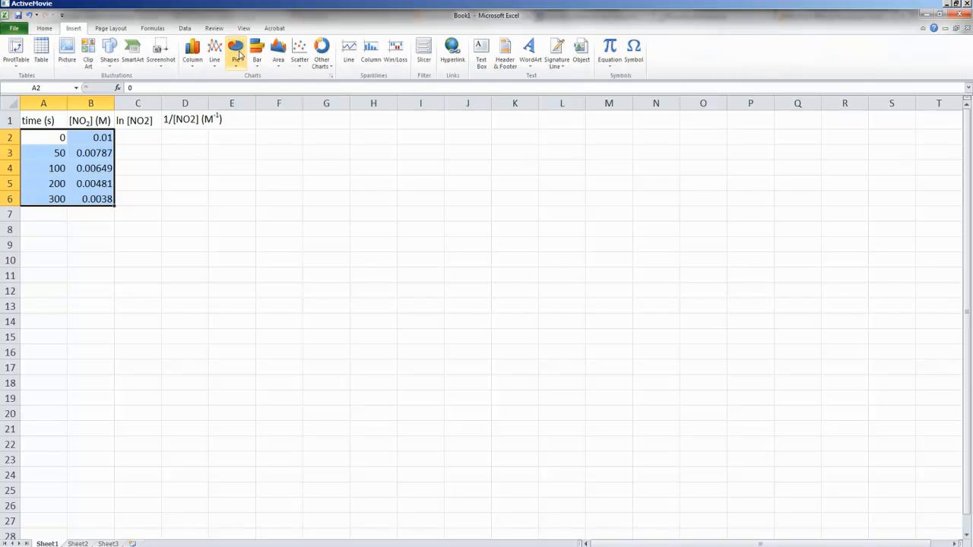
{"action": "left_click", "coordinate": [302, 68]}
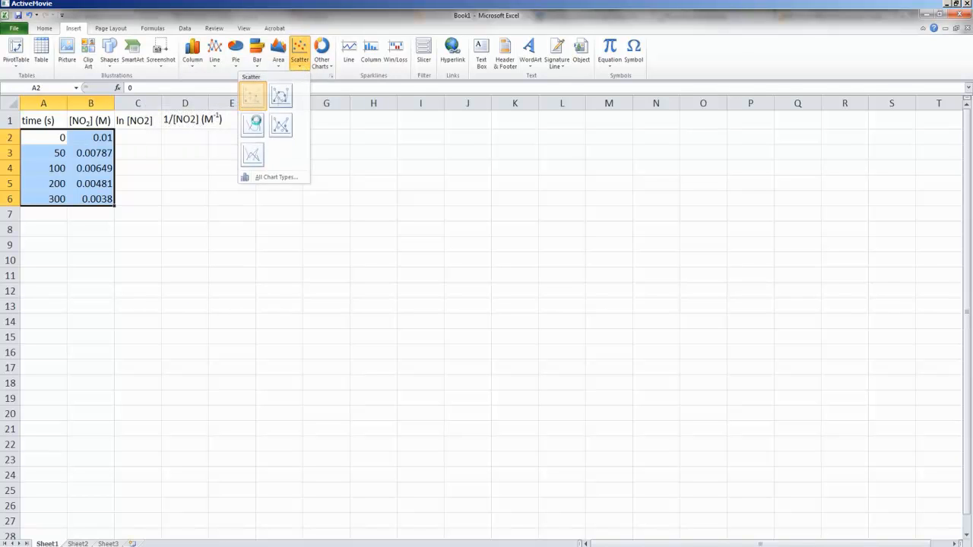
{"action": "left_click", "coordinate": [253, 98]}
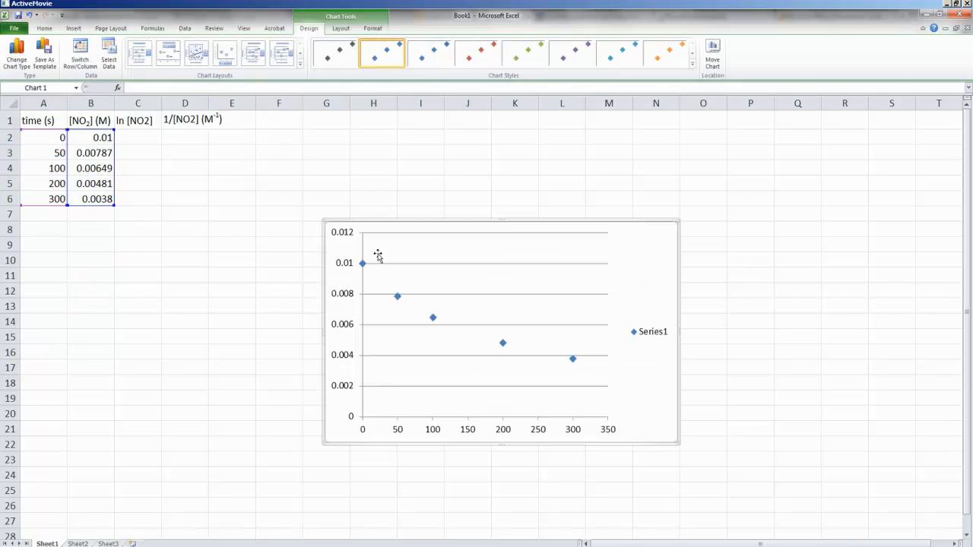
{"action": "left_click_drag", "start_coordinate": [391, 228], "coordinate": [134, 268]}
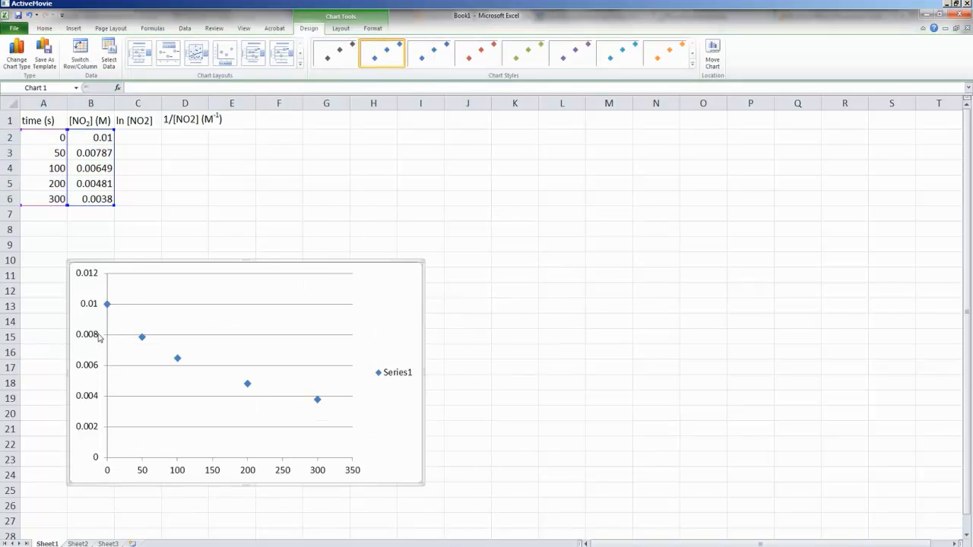
{"action": "left_click", "coordinate": [391, 373]}
{"action": "key", "text": "Delete"}
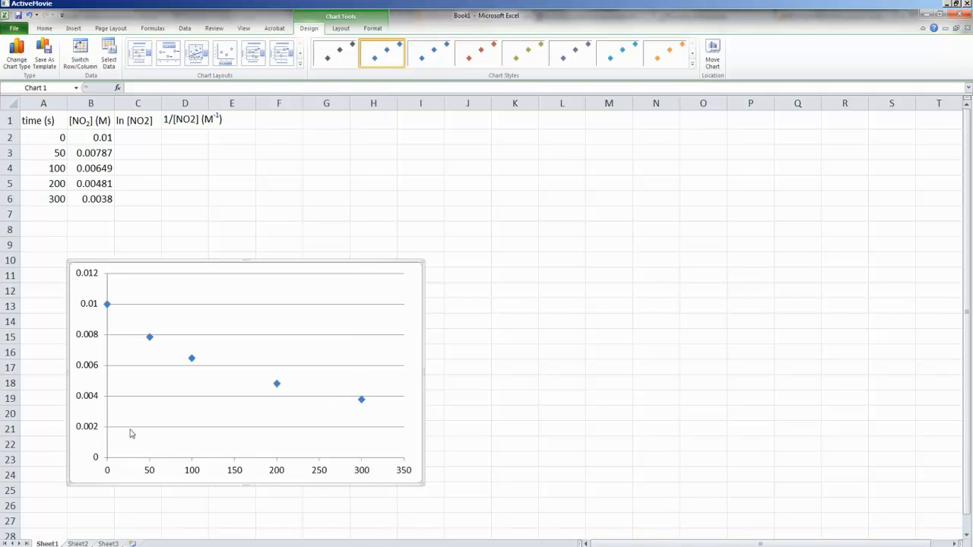
Fix the chart's vertical axis range with a minimum of 0.0035 and a maximum of 0.01.
{"action": "double_click", "coordinate": [92, 430]}
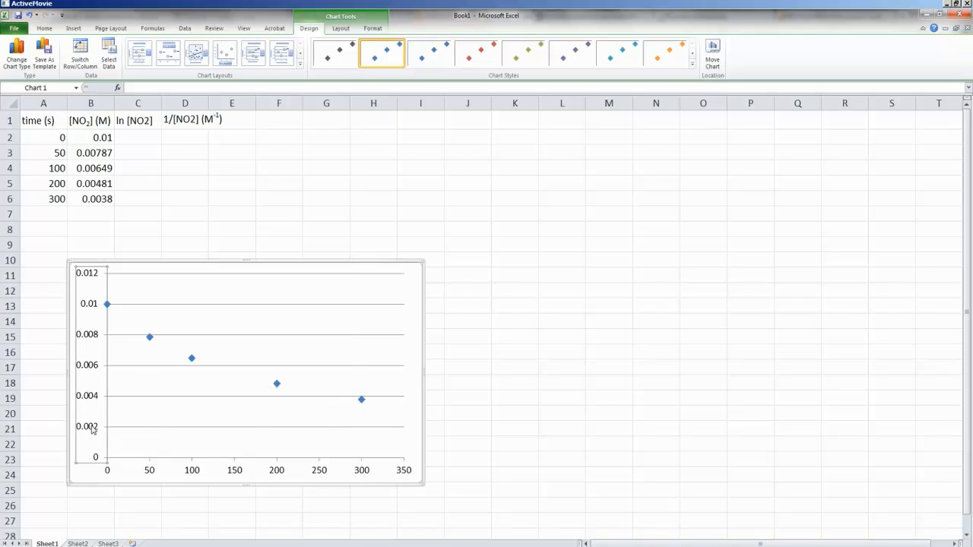
{"action": "left_click", "coordinate": [508, 182]}
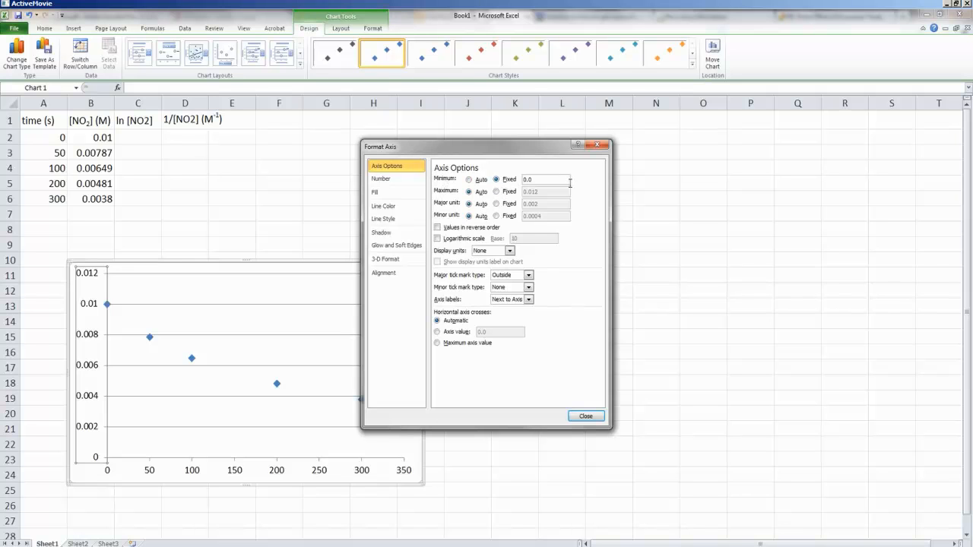
{"action": "left_click", "coordinate": [597, 144]}
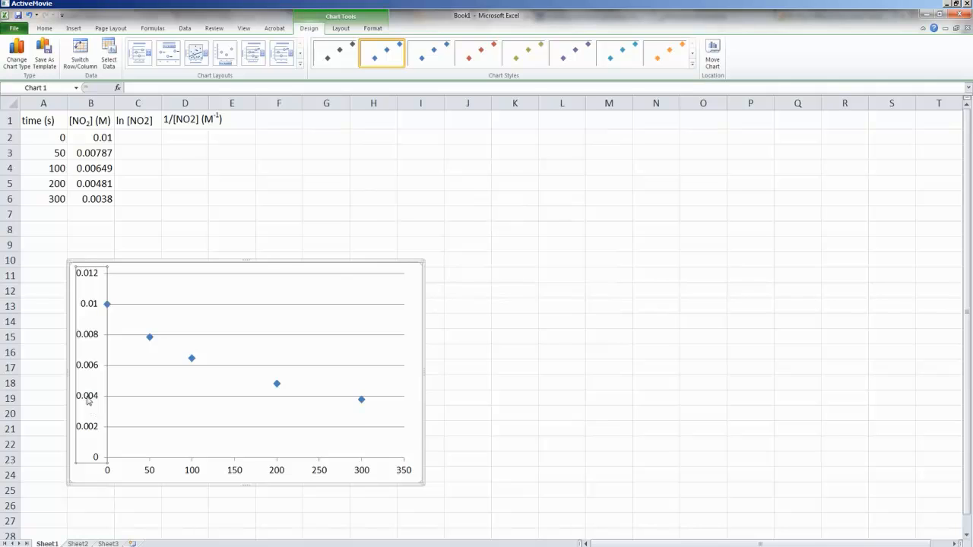
{"action": "double_click", "coordinate": [88, 401]}
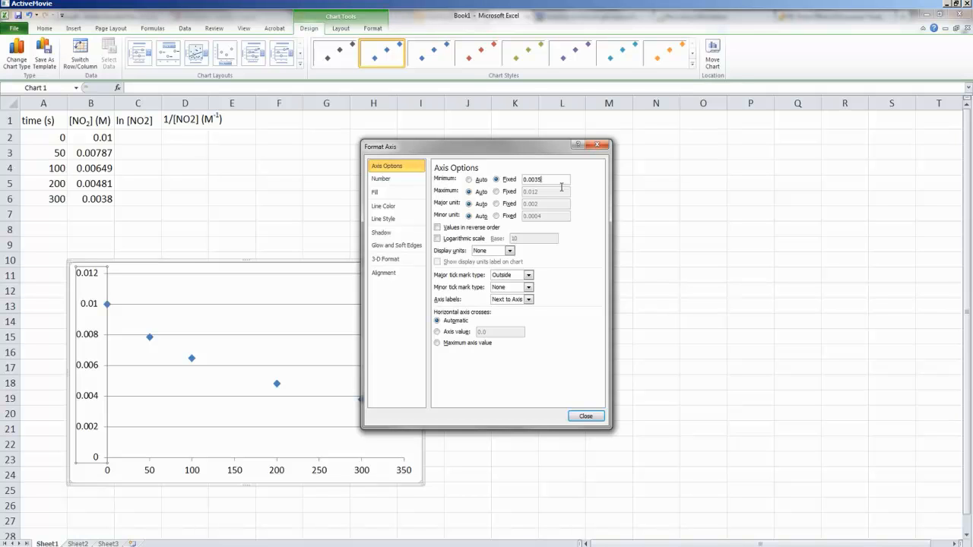
{"action": "left_click", "coordinate": [507, 193]}
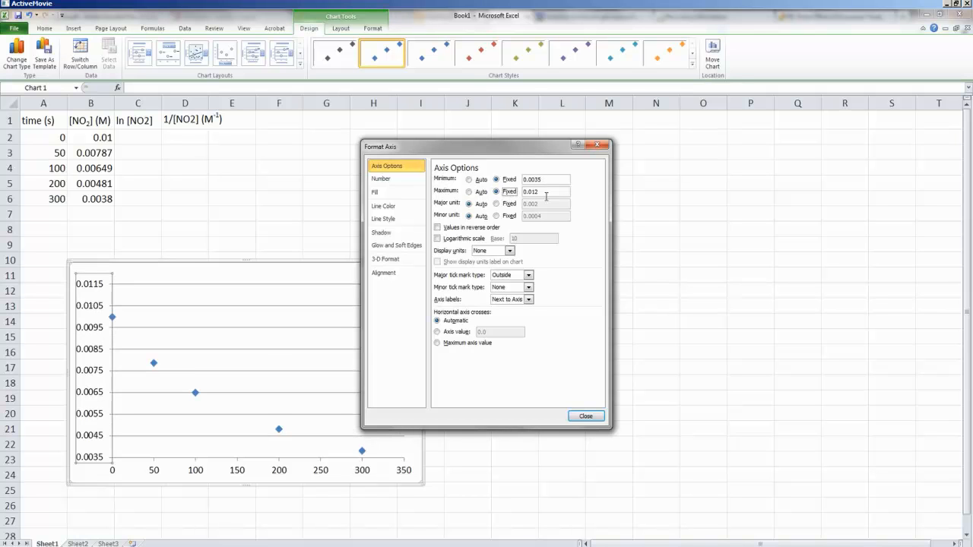
{"action": "key", "text": "Tab"}
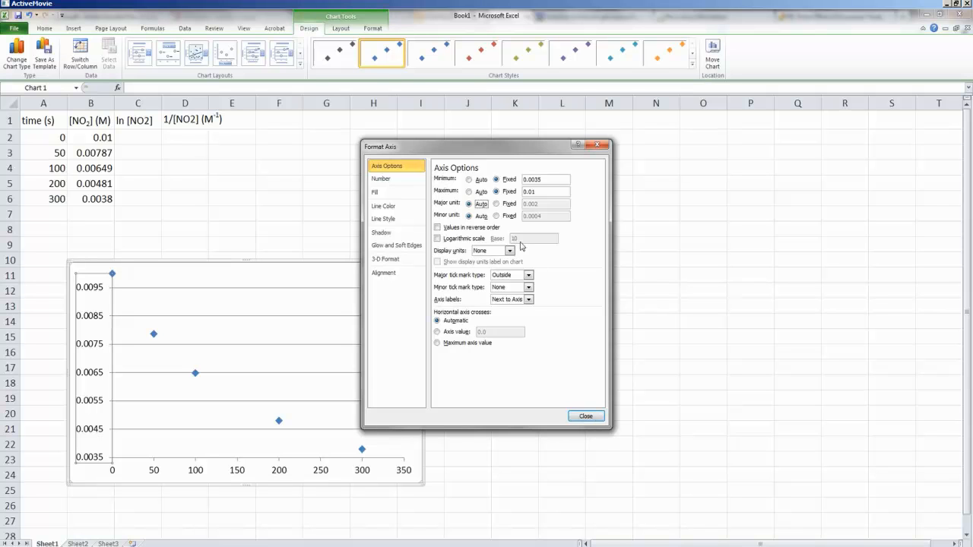
{"action": "left_click", "coordinate": [586, 419]}
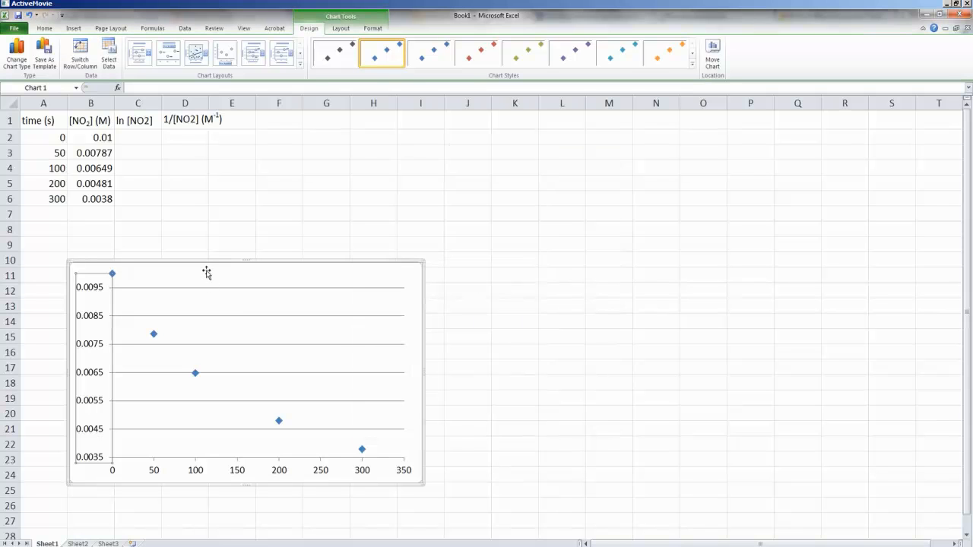
Apply the chart layout with axis titles, dense gridlines and a linear trendline, and delete the legend it adds.
{"action": "left_click_drag", "start_coordinate": [205, 272], "coordinate": [194, 281]}
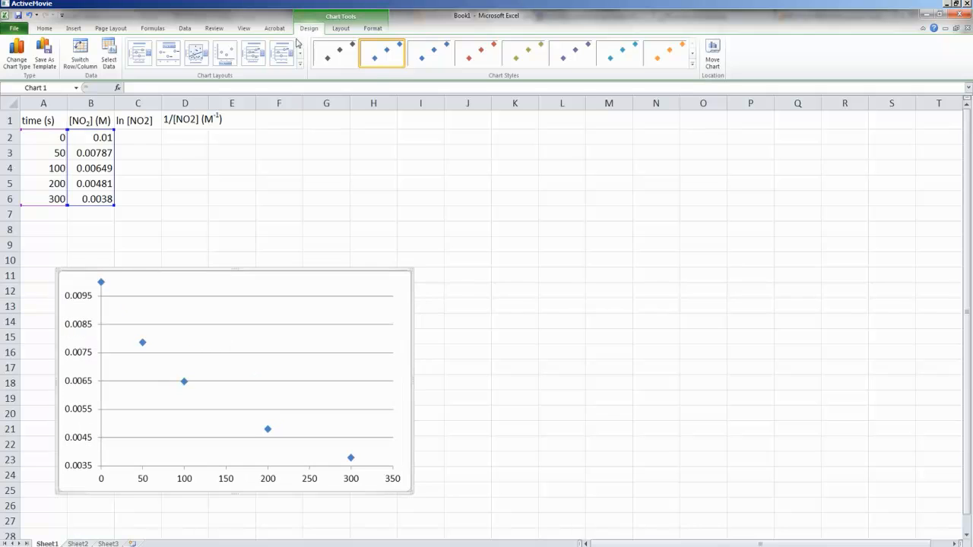
{"action": "left_click", "coordinate": [196, 53]}
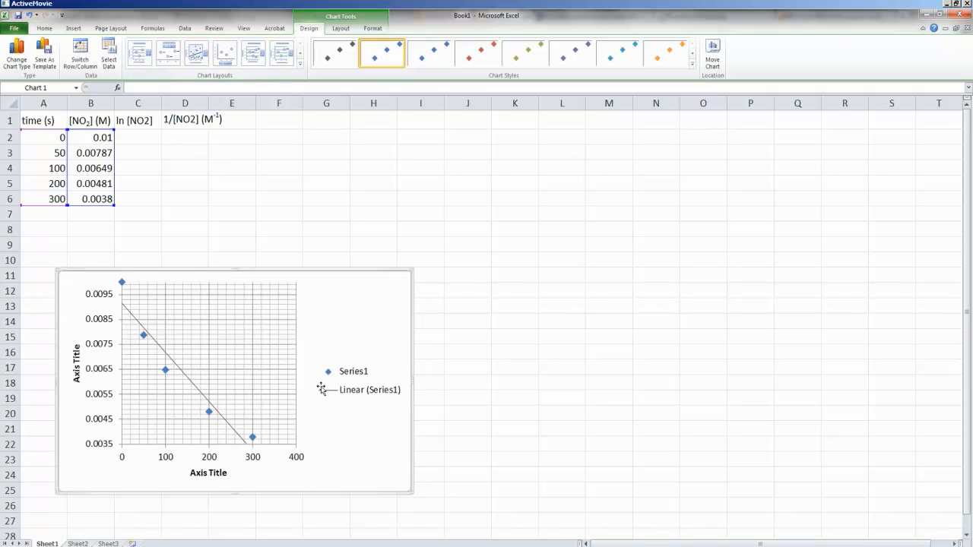
{"action": "left_click", "coordinate": [361, 403]}
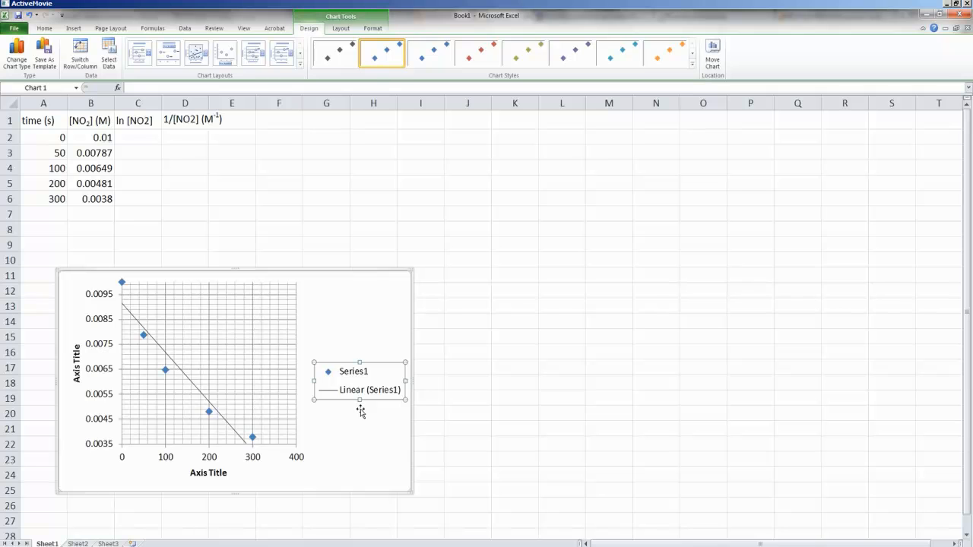
{"action": "key", "text": "Delete"}
Title the chart's vertical axis "[NO2] (M)" and its horizontal axis "time (s)".
{"action": "double_click", "coordinate": [79, 364]}
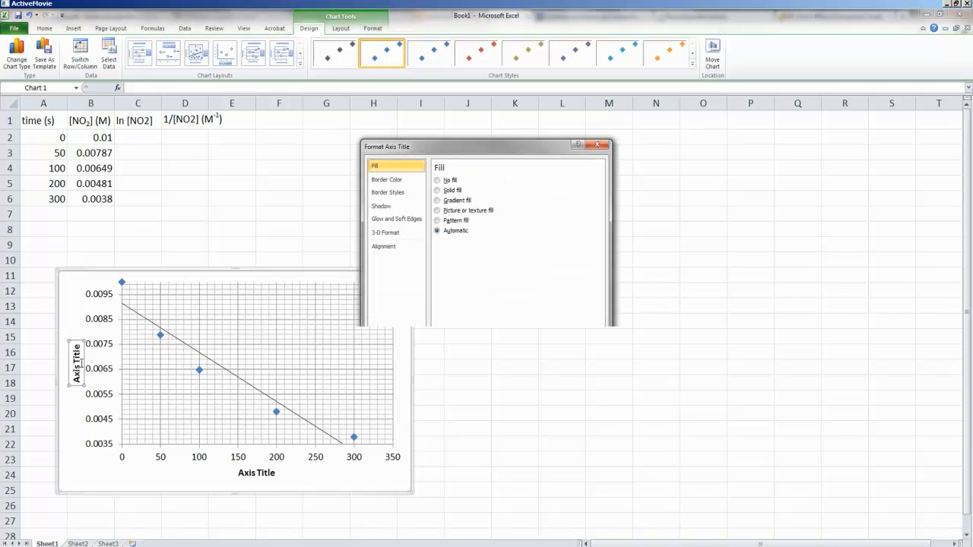
{"action": "left_click", "coordinate": [585, 416]}
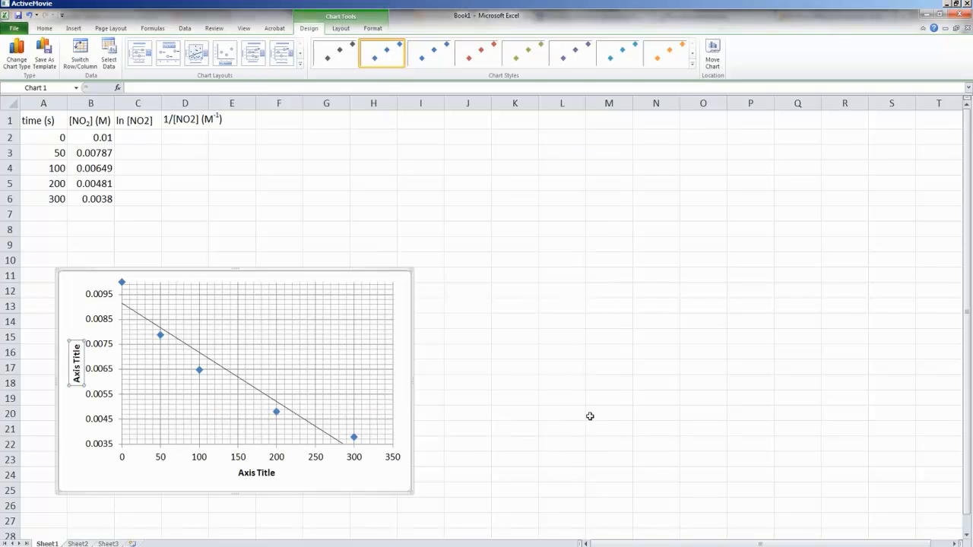
{"action": "triple_click", "coordinate": [79, 364]}
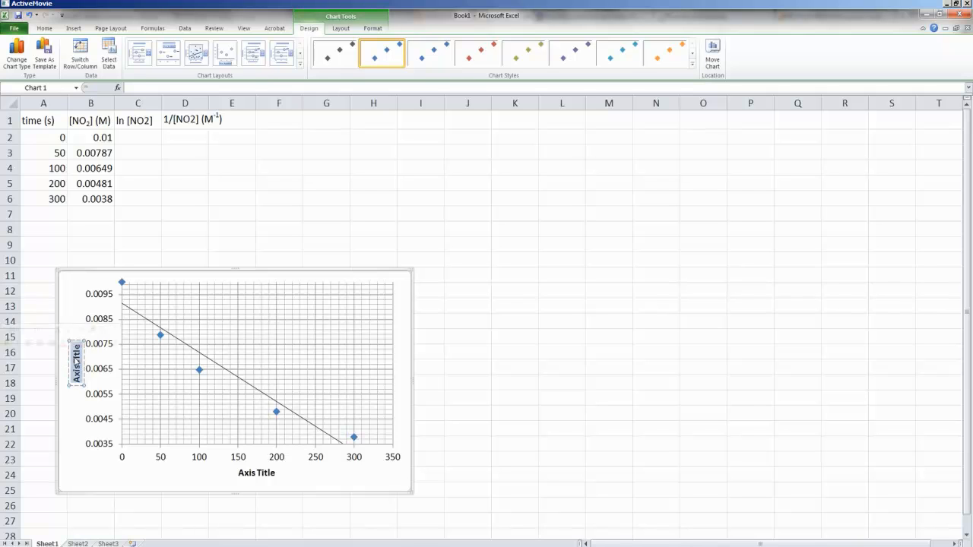
{"action": "key", "text": "Delete"}
{"action": "type", "text": "[NO2] (M)"}
{"action": "left_click", "coordinate": [255, 487]}
{"action": "triple_click", "coordinate": [253, 476]}
{"action": "type", "text": "time (s)"}
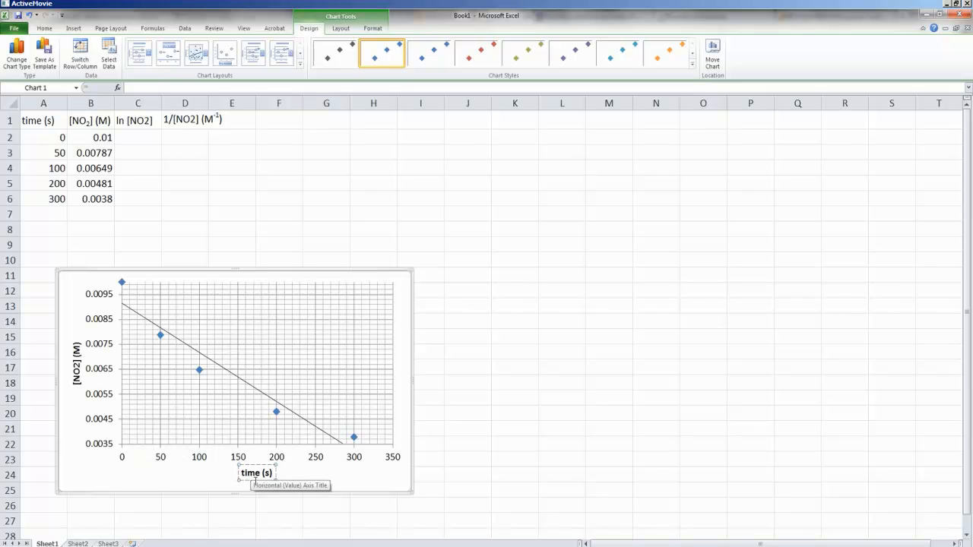
{"action": "left_click", "coordinate": [241, 259]}
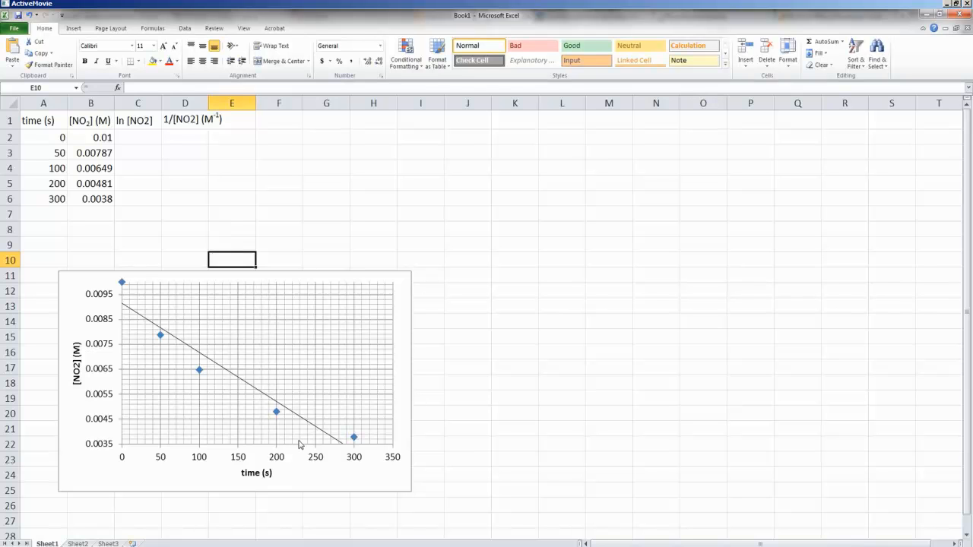
Add a centered overlay title reading "Zeroth Order" to the chart.
{"action": "left_click", "coordinate": [284, 282]}
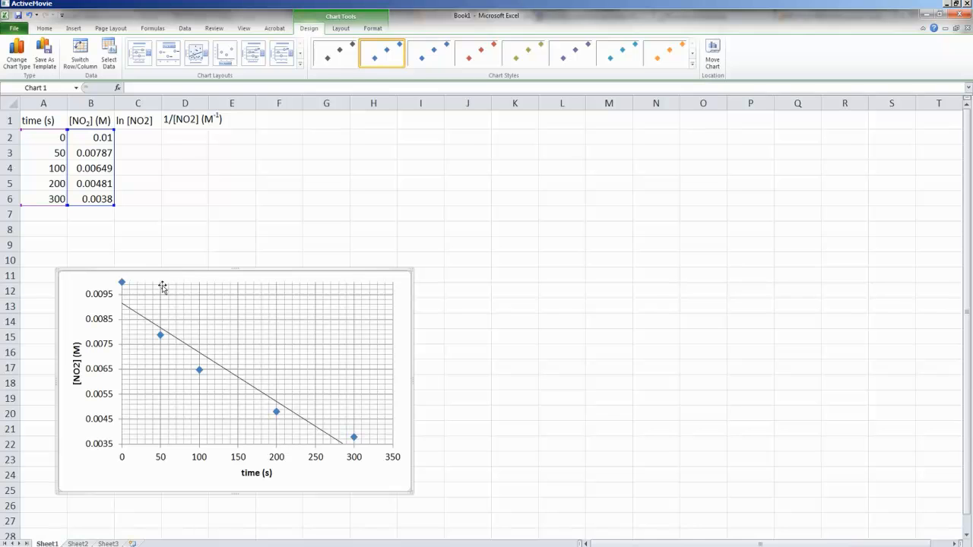
{"action": "left_click", "coordinate": [335, 30]}
{"action": "left_click", "coordinate": [180, 56]}
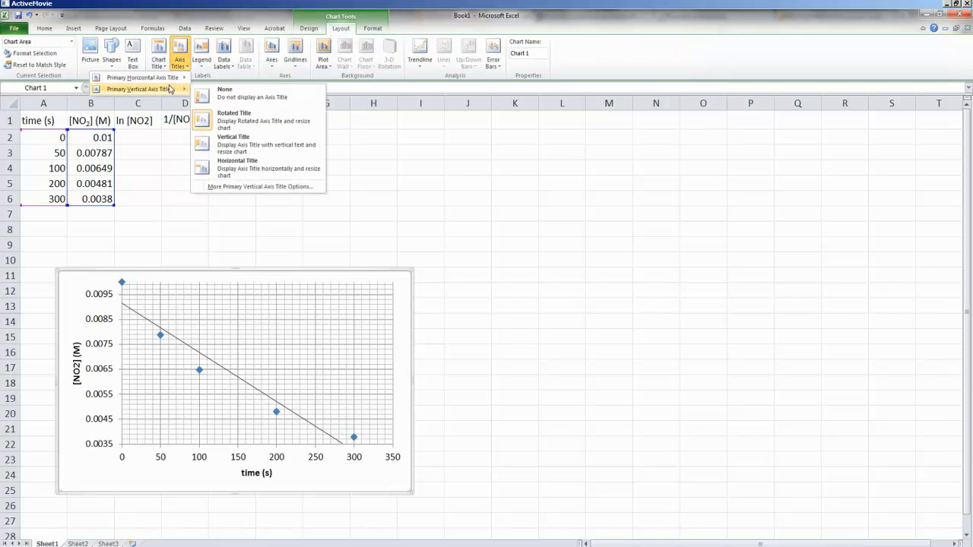
{"action": "left_click", "coordinate": [159, 64]}
{"action": "left_click", "coordinate": [118, 126]}
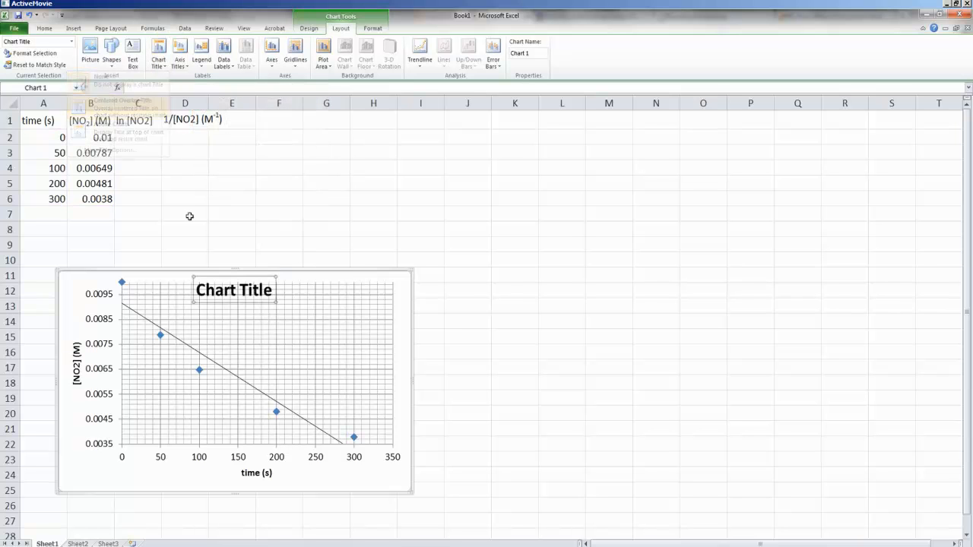
{"action": "left_click", "coordinate": [198, 290]}
{"action": "left_click_drag", "start_coordinate": [196, 289], "coordinate": [272, 290]}
{"action": "type", "text": "Z"}
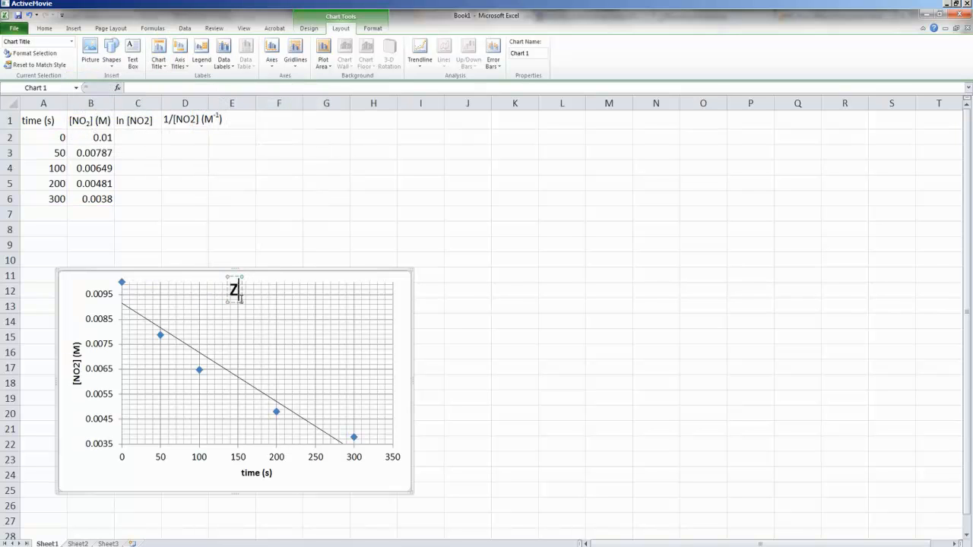
{"action": "type", "text": "eroth Order"}
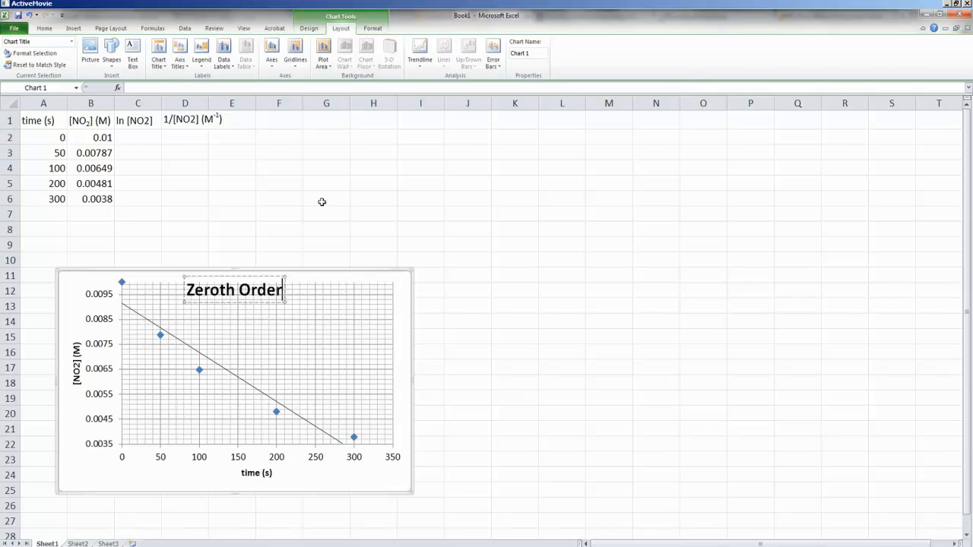
{"action": "left_click", "coordinate": [322, 201]}
Enter the formula =ln(B2) in cell C2 of the ln [NO2] column.
{"action": "left_click", "coordinate": [144, 127]}
{"action": "left_click", "coordinate": [150, 138]}
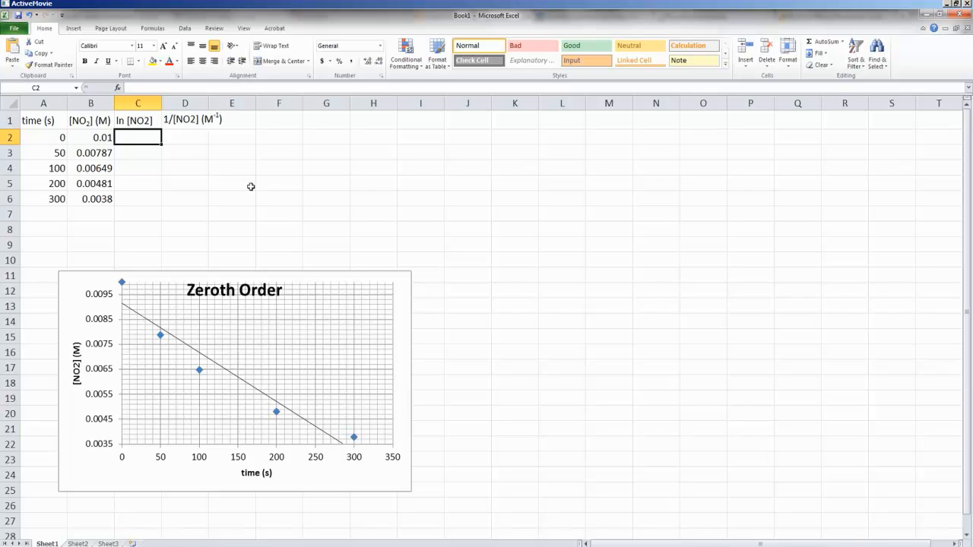
{"action": "type", "text": "=ln("}
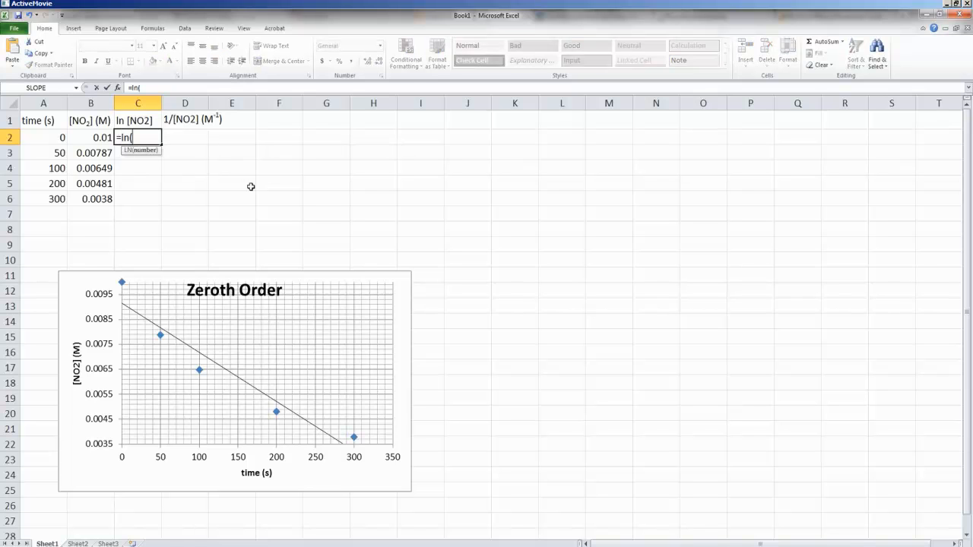
{"action": "left_click", "coordinate": [94, 138]}
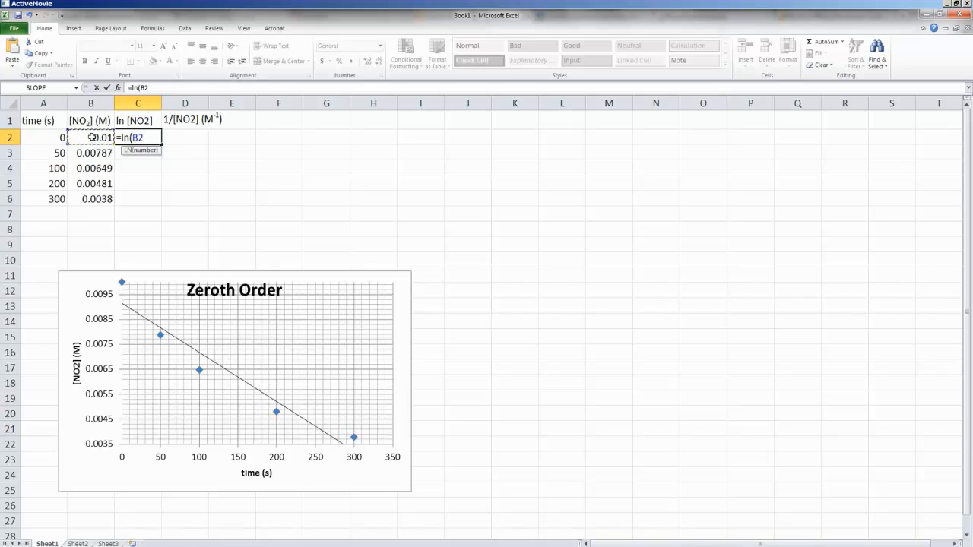
{"action": "type", "text": ")"}
{"action": "key", "text": "Return"}
{"action": "key", "text": "Up"}
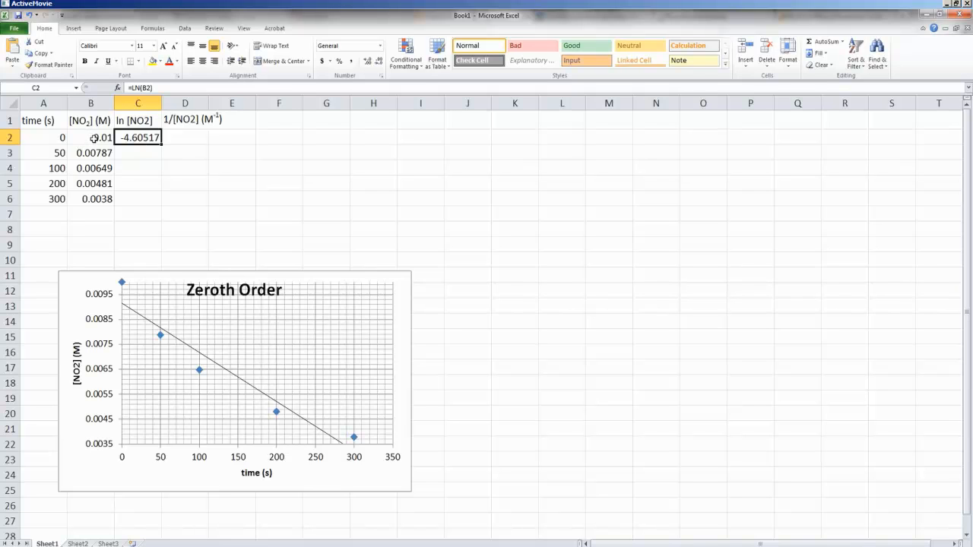
Fill the ln formula from C2 down through cell C6.
{"action": "left_click_drag", "start_coordinate": [151, 139], "coordinate": [146, 206]}
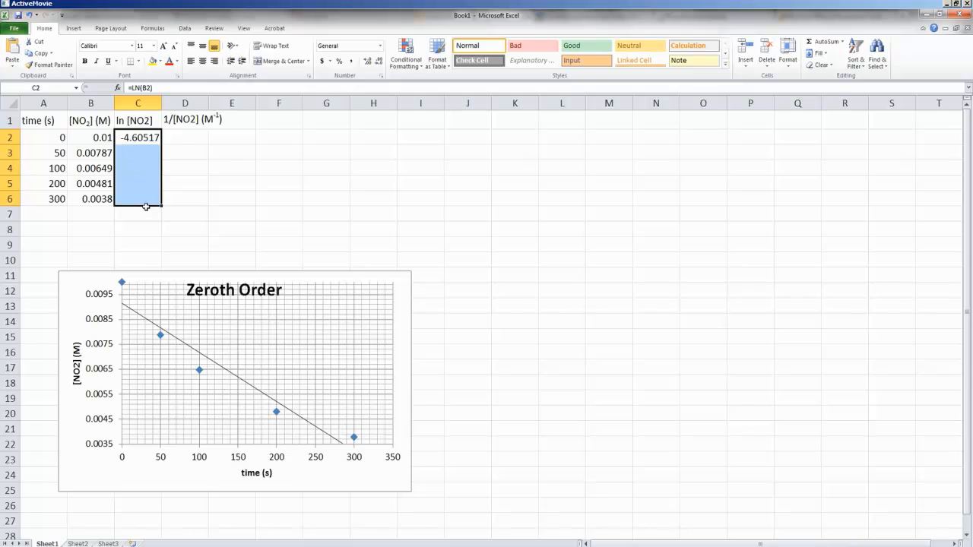
{"action": "key", "text": "ctrl+d"}
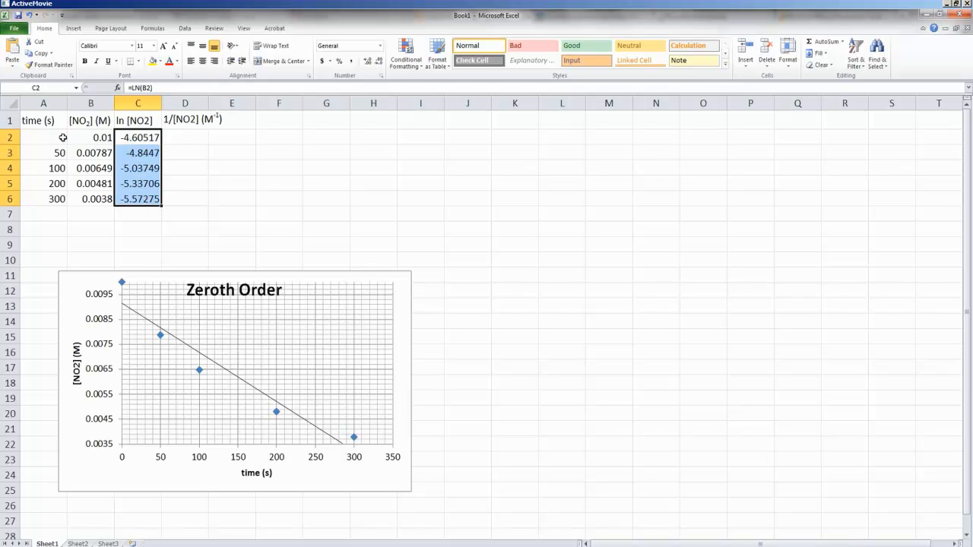
Insert a markers-only scatter chart of ln [NO2] (C2:C6) against time (A2:A6) and place it beside the Zeroth Order chart.
{"action": "left_click_drag", "start_coordinate": [53, 145], "coordinate": [60, 207]}
{"action": "left_click_drag", "start_coordinate": [123, 137], "coordinate": [133, 192]}
{"action": "left_click", "coordinate": [90, 29]}
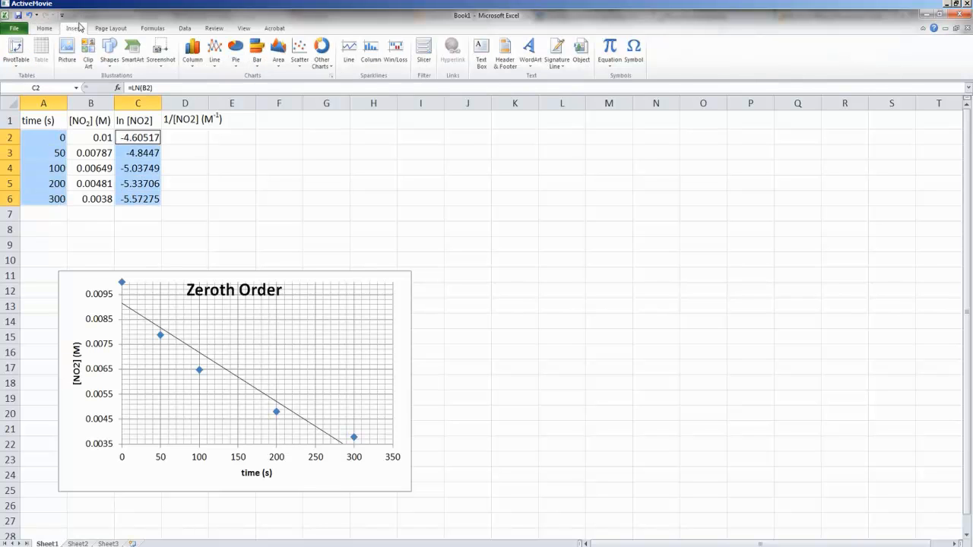
{"action": "left_click", "coordinate": [299, 55]}
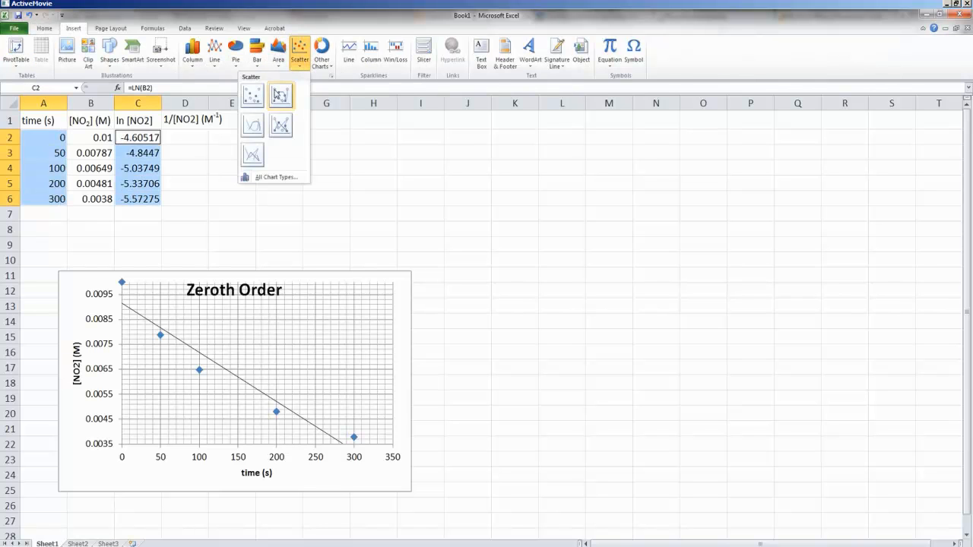
{"action": "left_click", "coordinate": [252, 95]}
{"action": "left_click_drag", "start_coordinate": [465, 226], "coordinate": [590, 264]}
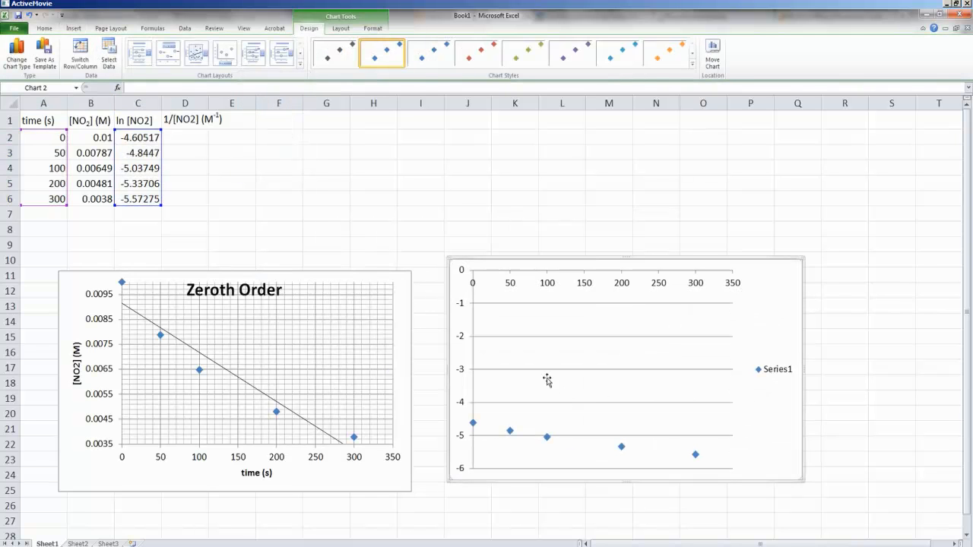
Fix the new chart's vertical axis at a maximum of -4.6 and a minimum of -5.6.
{"action": "double_click", "coordinate": [472, 411]}
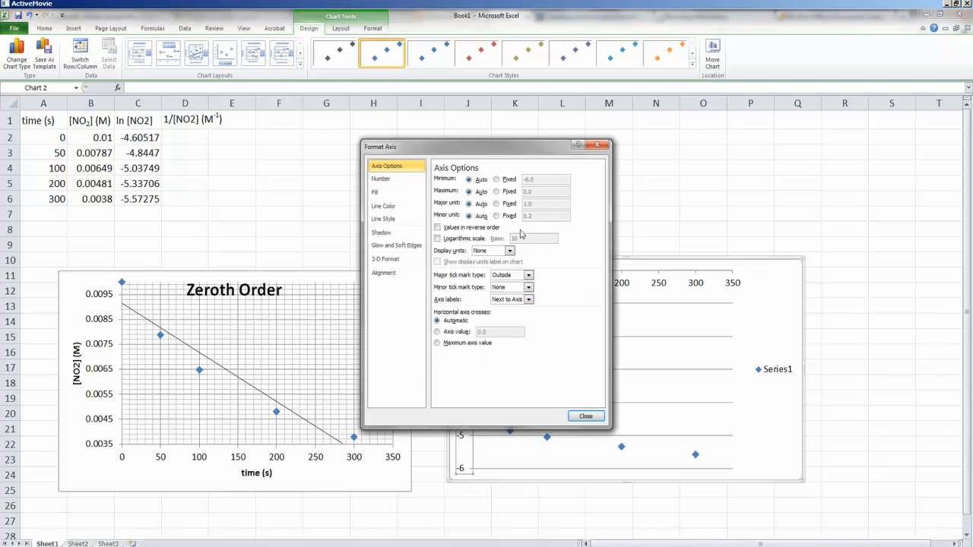
{"action": "left_click", "coordinate": [504, 194]}
{"action": "type", "text": "-4.6"}
{"action": "key", "text": "Tab"}
{"action": "key", "text": "shift+Tab"}
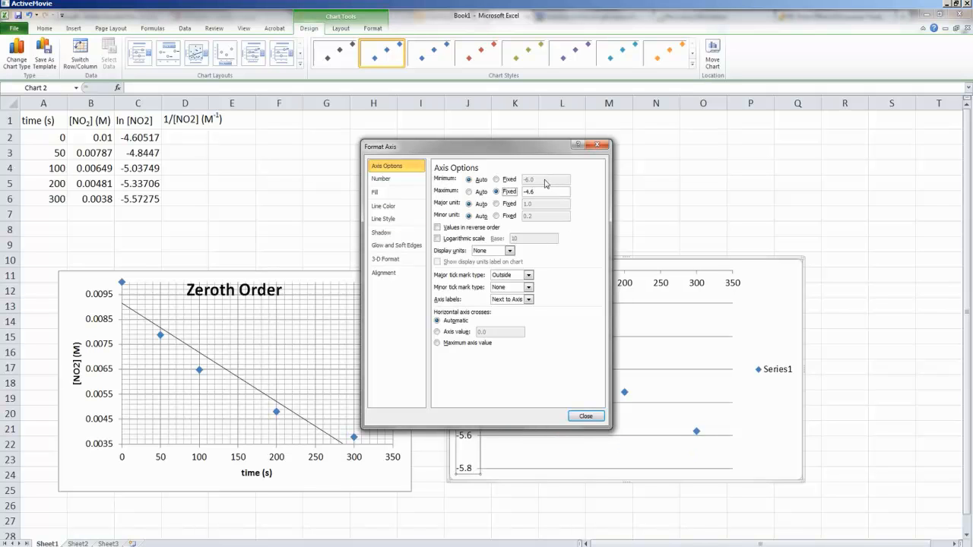
{"action": "left_click", "coordinate": [502, 181]}
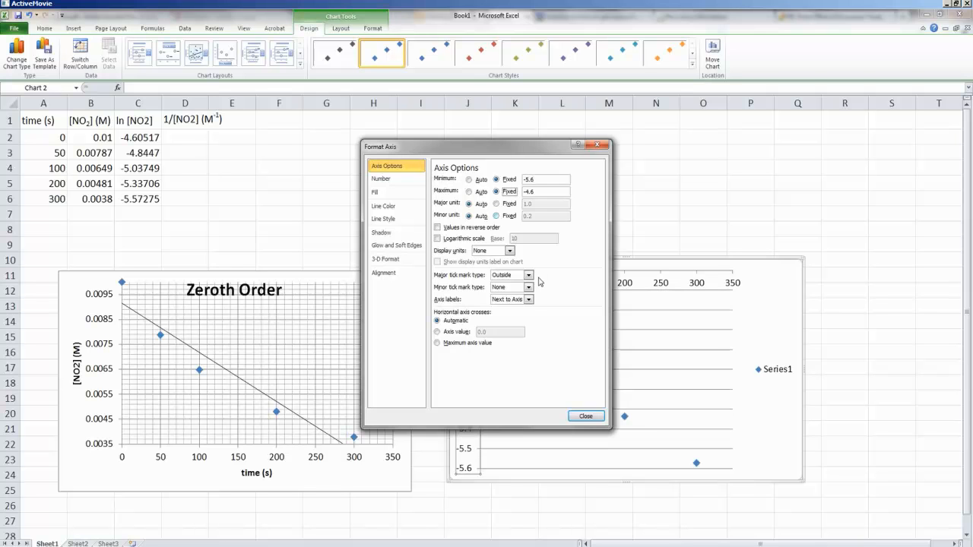
{"action": "left_click", "coordinate": [587, 416]}
Apply the chart layout with axis titles, dense gridlines and linear trendline, titling the vertical axis "ln[NO2]" and the horizontal axis "time (s)".
{"action": "left_click", "coordinate": [768, 377]}
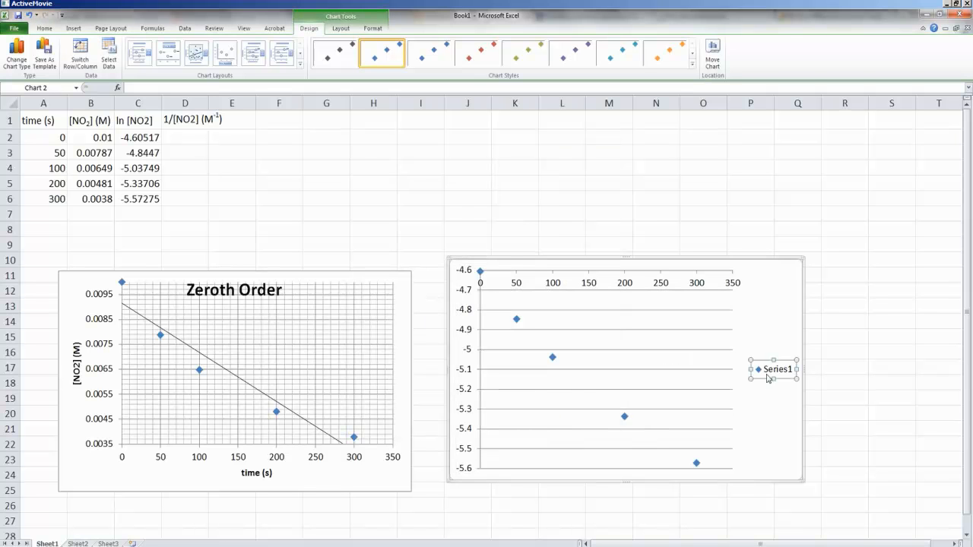
{"action": "left_click", "coordinate": [197, 55]}
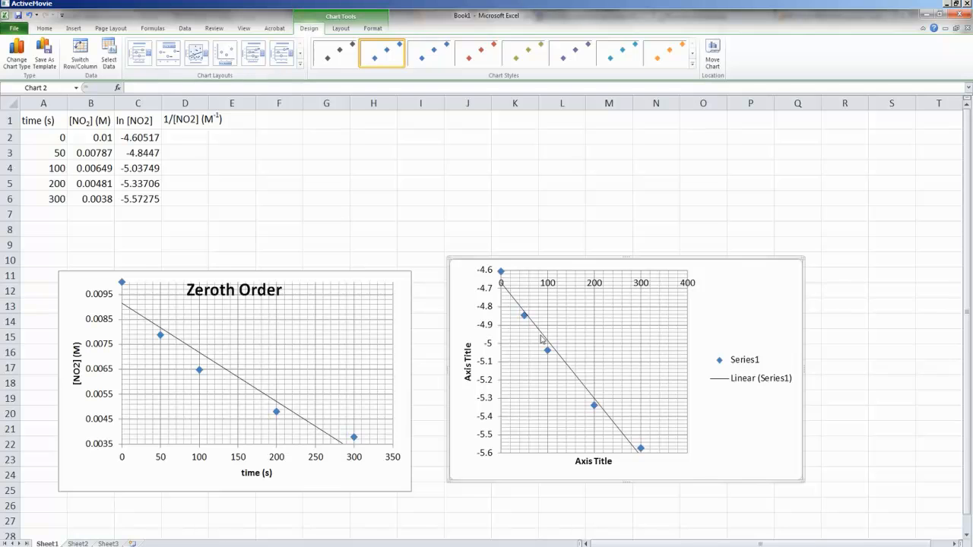
{"action": "double_click", "coordinate": [468, 363]}
{"action": "left_click", "coordinate": [577, 418]}
{"action": "triple_click", "coordinate": [470, 371]}
{"action": "type", "text": "ln[NO2]"}
{"action": "left_click", "coordinate": [588, 472]}
{"action": "triple_click", "coordinate": [588, 471]}
{"action": "type", "text": "time (s)"}
Delete the legend from the ln[NO2] chart.
{"action": "left_click", "coordinate": [808, 313]}
{"action": "left_click", "coordinate": [768, 369]}
{"action": "key", "text": "Delete"}
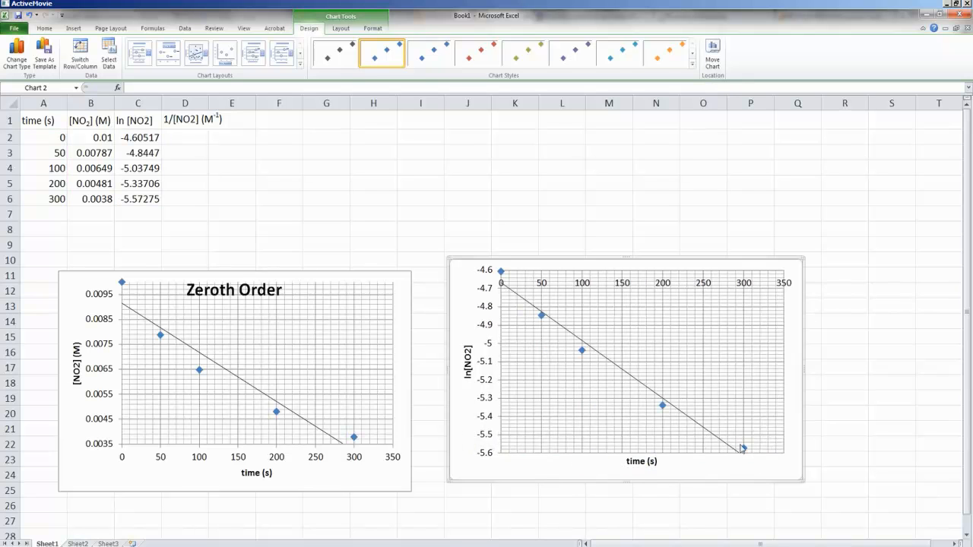
Add a centered overlay title reading "First Order" to the ln[NO2] chart.
{"action": "left_click", "coordinate": [341, 28]}
{"action": "left_click", "coordinate": [158, 54]}
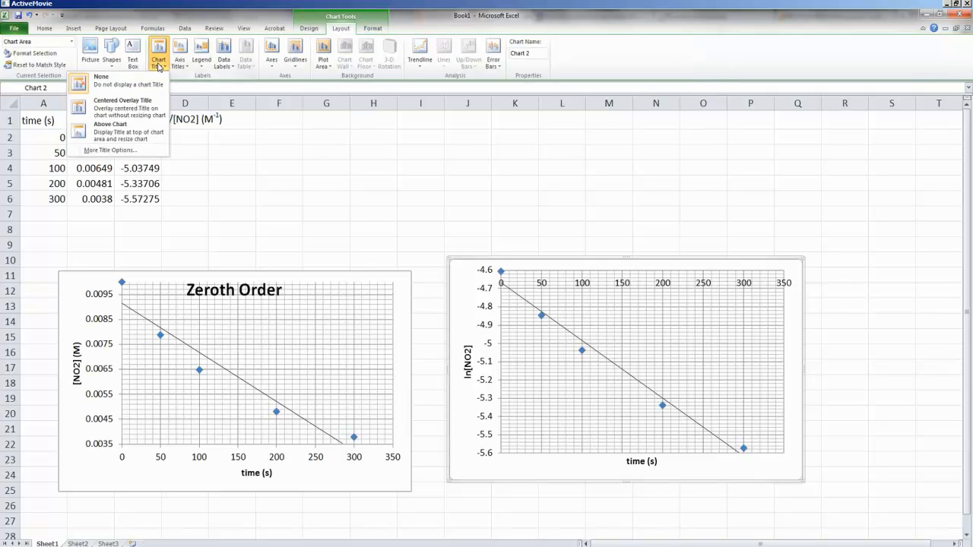
{"action": "left_click", "coordinate": [114, 102]}
{"action": "type", "text": "First Order"}
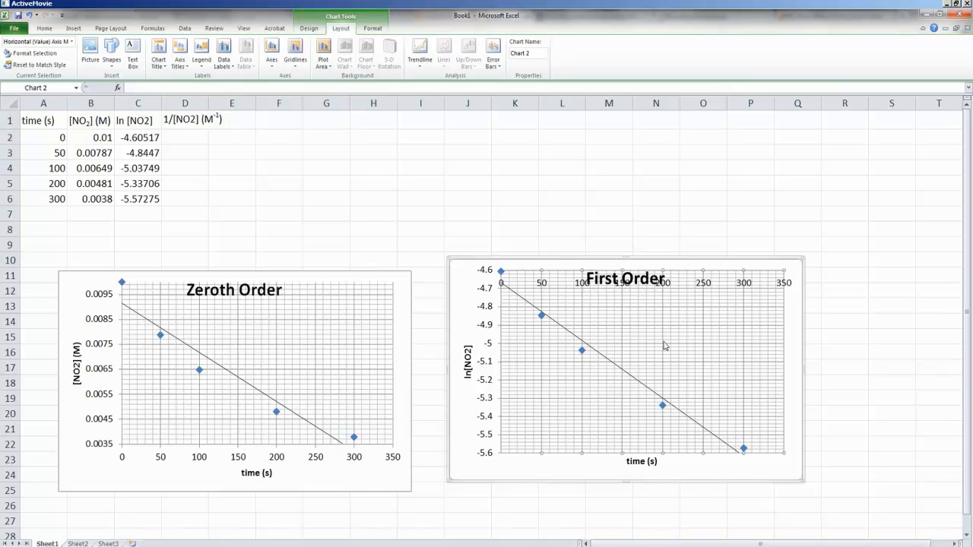
{"action": "key", "text": "Escape"}
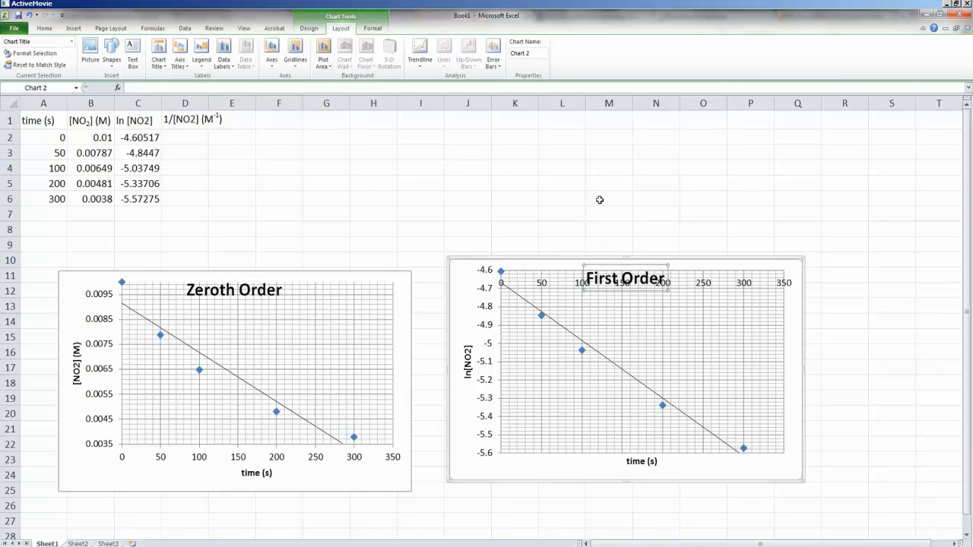
{"action": "left_click", "coordinate": [735, 273]}
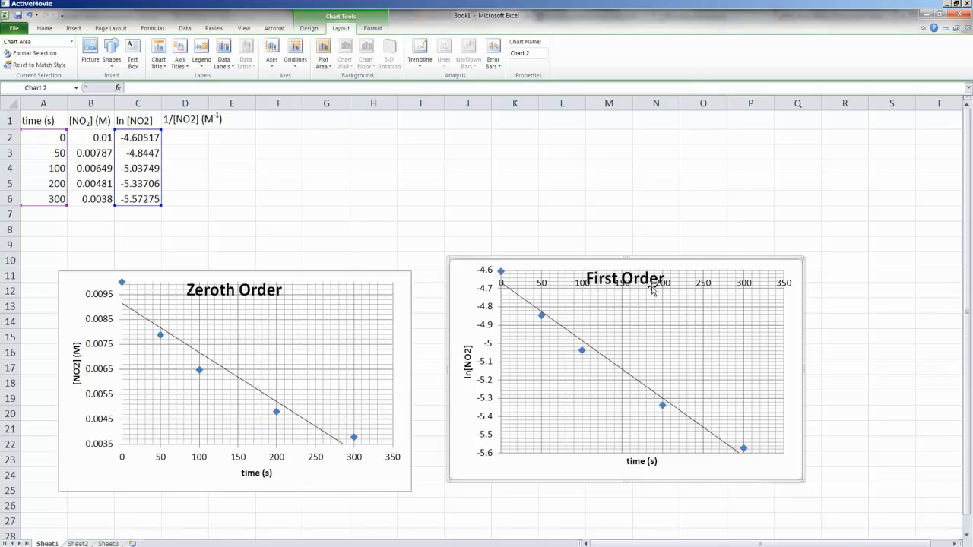
Enter the formula =1/B2 in cell D2 of the 1/[NO2] column.
{"action": "left_click", "coordinate": [197, 138]}
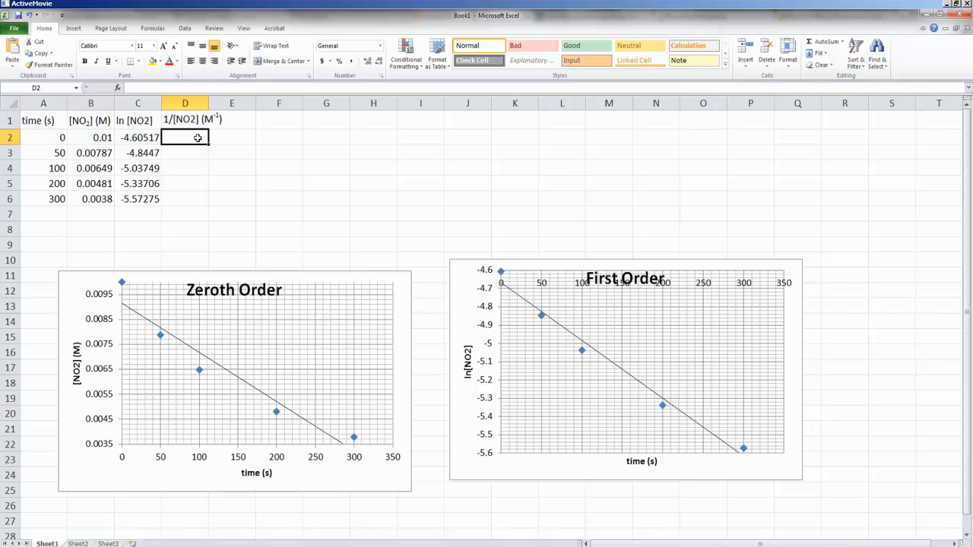
{"action": "type", "text": "="}
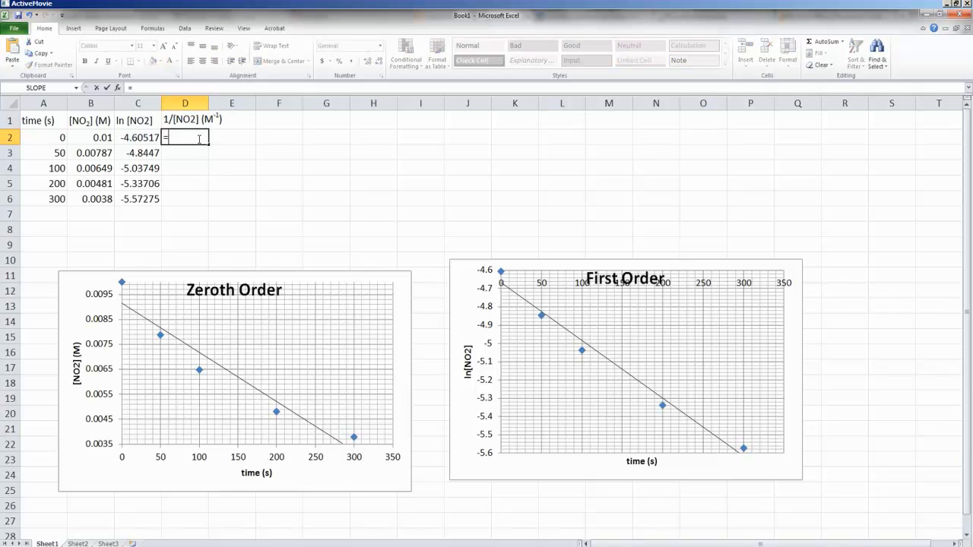
{"action": "type", "text": "1"}
{"action": "key", "text": "Escape"}
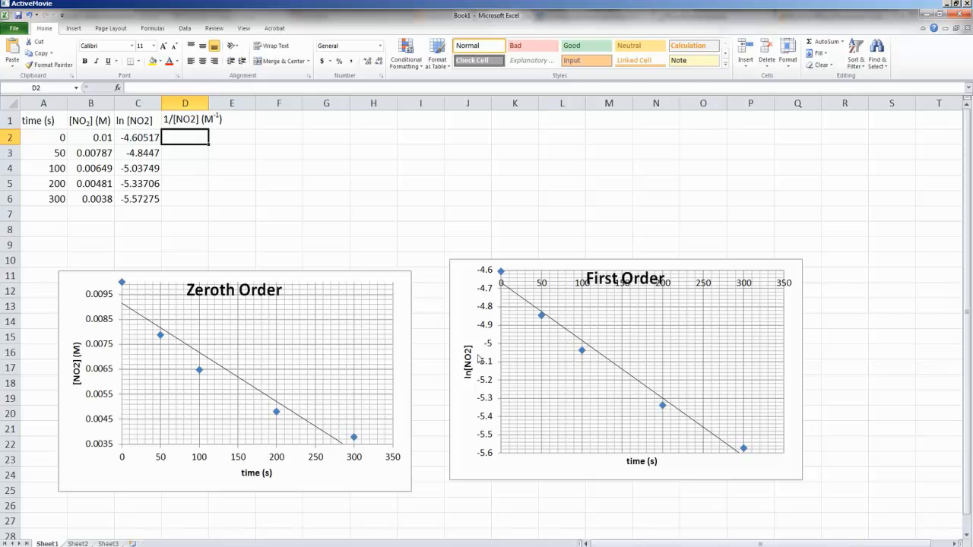
{"action": "type", "text": "=1/"}
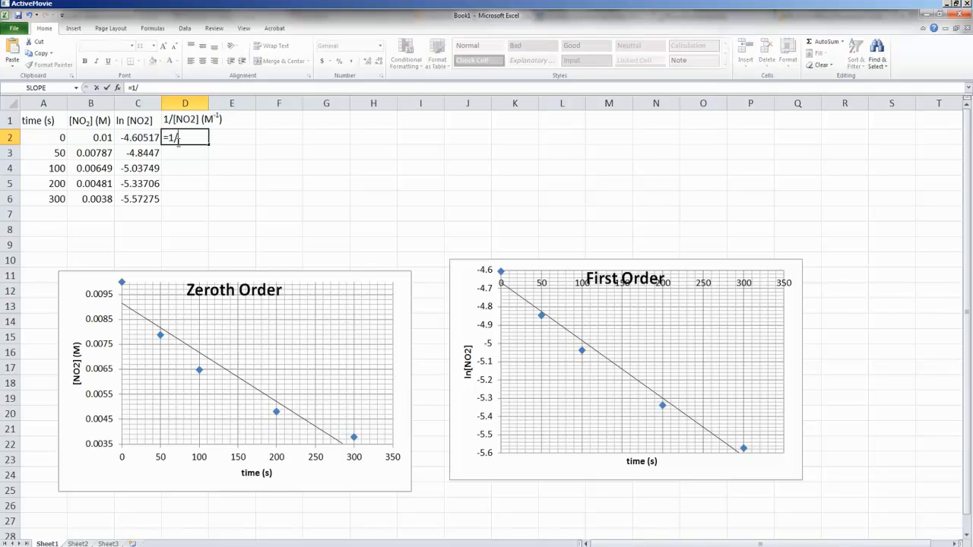
{"action": "left_click", "coordinate": [87, 136]}
{"action": "key", "text": "ctrl+Return"}
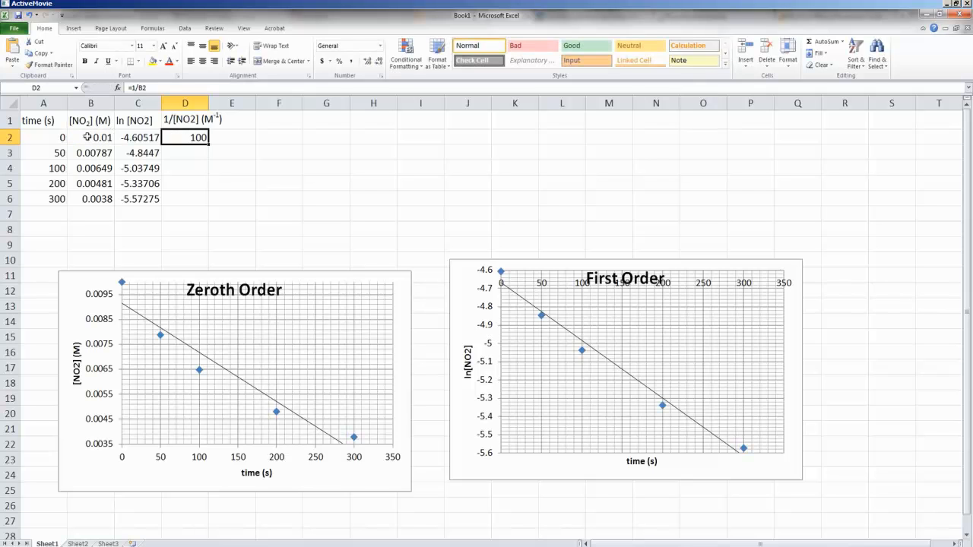
Fill the reciprocal formula from D2 down through cell D6.
{"action": "key", "text": "shift+Down"}
{"action": "key", "text": "shift+Down"}
{"action": "key", "text": "shift+Down"}
{"action": "key", "text": "shift+Down"}
{"action": "key", "text": "ctrl+d"}
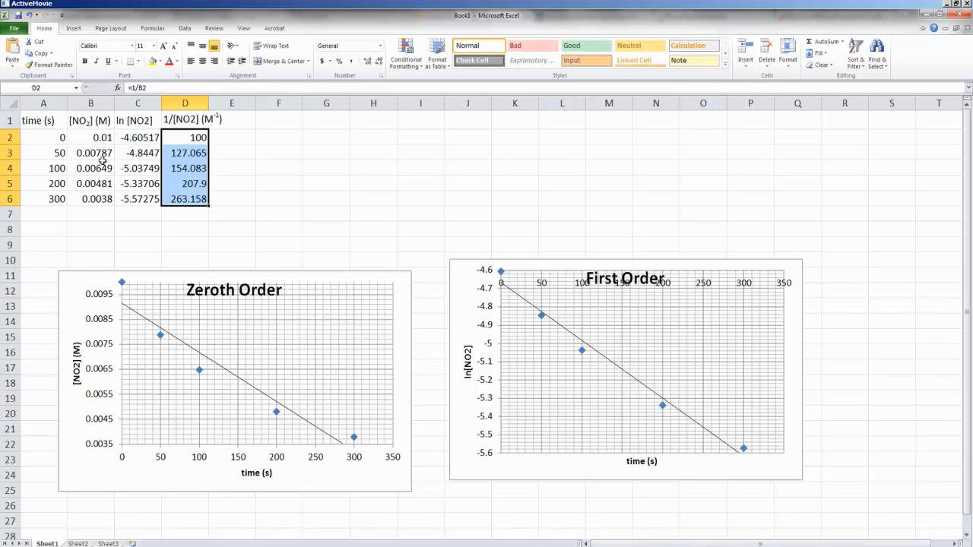
Insert a markers-only scatter chart of 1/[NO2] (D2:D6) against time (A2:A6).
{"action": "left_click_drag", "start_coordinate": [67, 142], "coordinate": [61, 199]}
{"action": "left_click_drag", "start_coordinate": [183, 137], "coordinate": [184, 197], "text": "ctrl"}
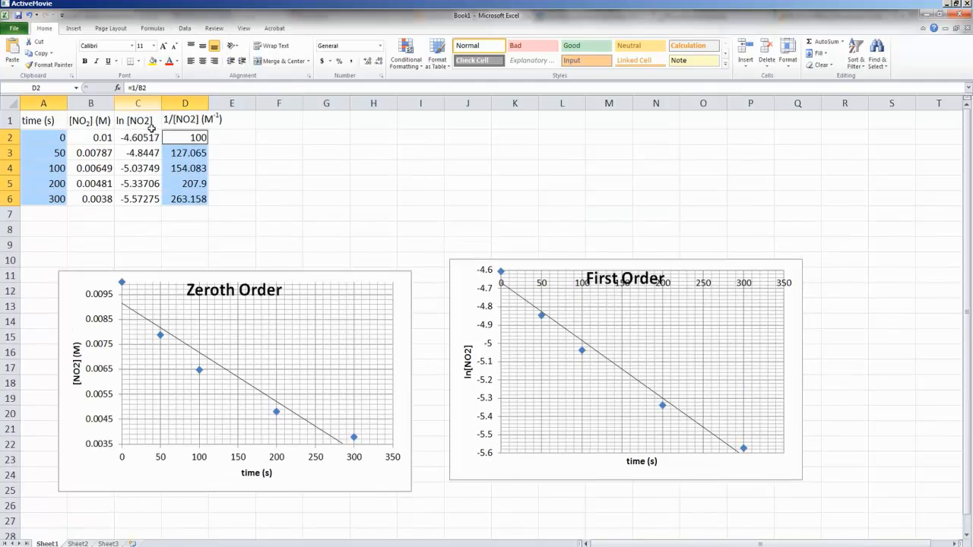
{"action": "left_click", "coordinate": [73, 29]}
{"action": "left_click", "coordinate": [302, 68]}
{"action": "left_click", "coordinate": [258, 106]}
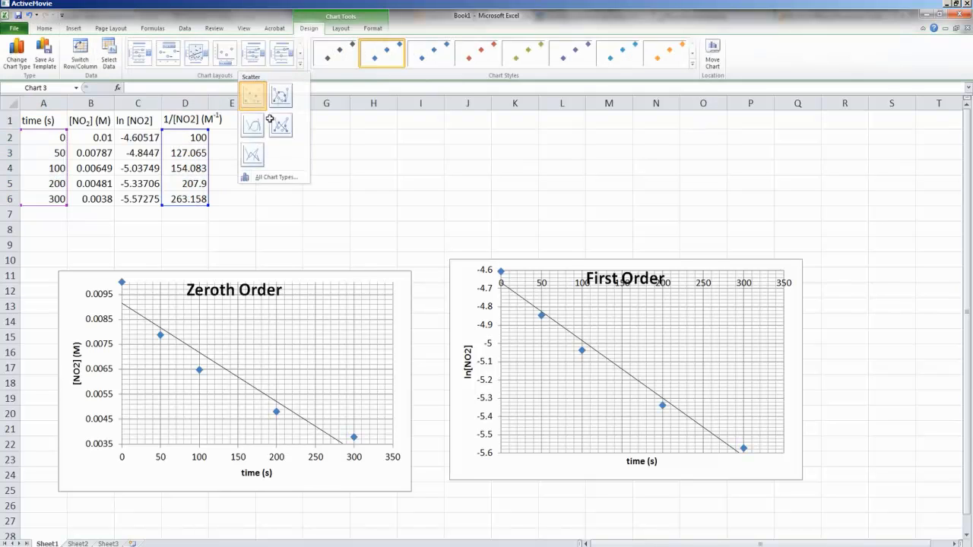
Move the 1/[NO2] chart up beside the data table and shift the First Order and Zeroth Order charts down so none overlap.
{"action": "scroll", "coordinate": [669, 362], "scroll_direction": "down", "scroll_amount": 3}
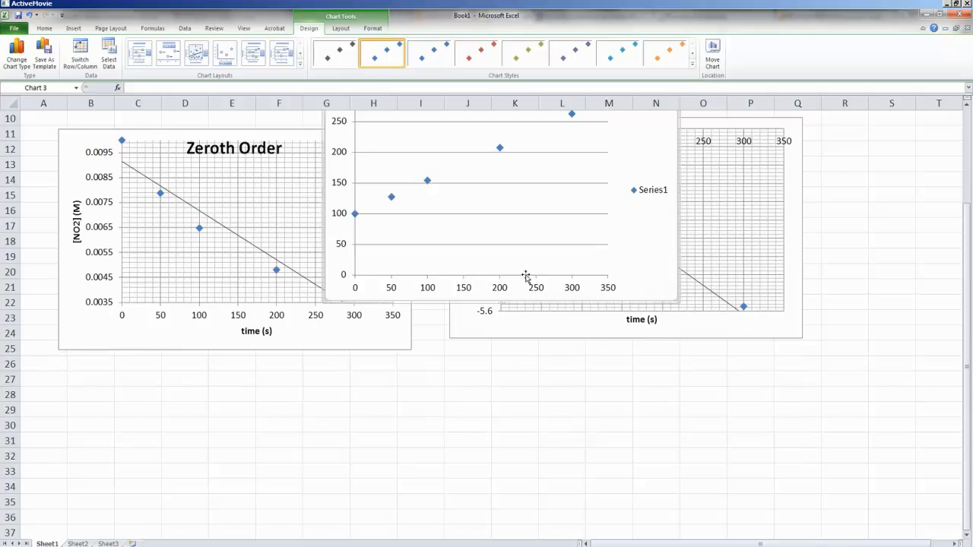
{"action": "scroll", "coordinate": [525, 278], "scroll_direction": "up", "scroll_amount": 3}
{"action": "left_click_drag", "start_coordinate": [477, 233], "coordinate": [452, 132]}
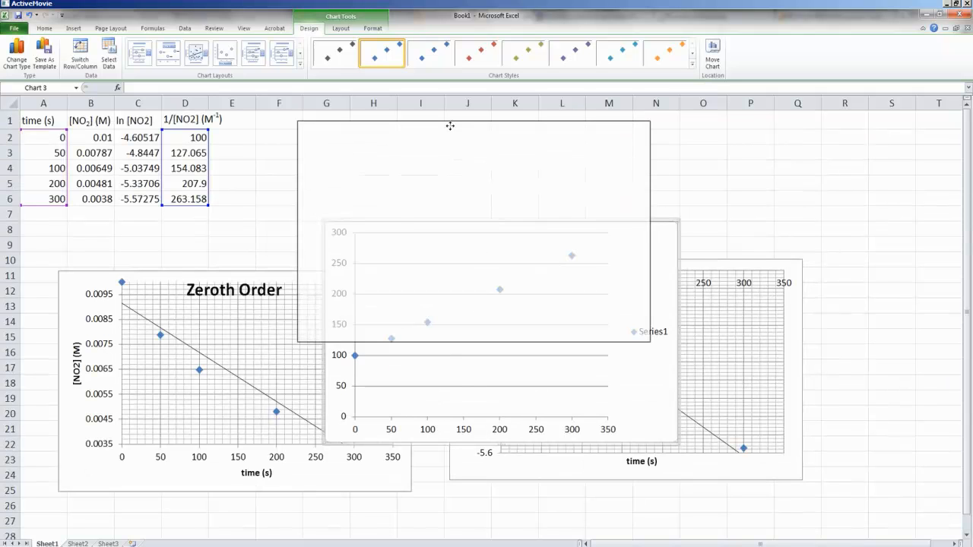
{"action": "left_click", "coordinate": [771, 324]}
{"action": "left_click_drag", "start_coordinate": [721, 266], "coordinate": [825, 349]}
{"action": "left_click_drag", "start_coordinate": [225, 280], "coordinate": [250, 362]}
Apply the layout with axis titles, dense gridlines and a linear trendline to the 1/[NO2] chart and delete its legend.
{"action": "left_click", "coordinate": [613, 236]}
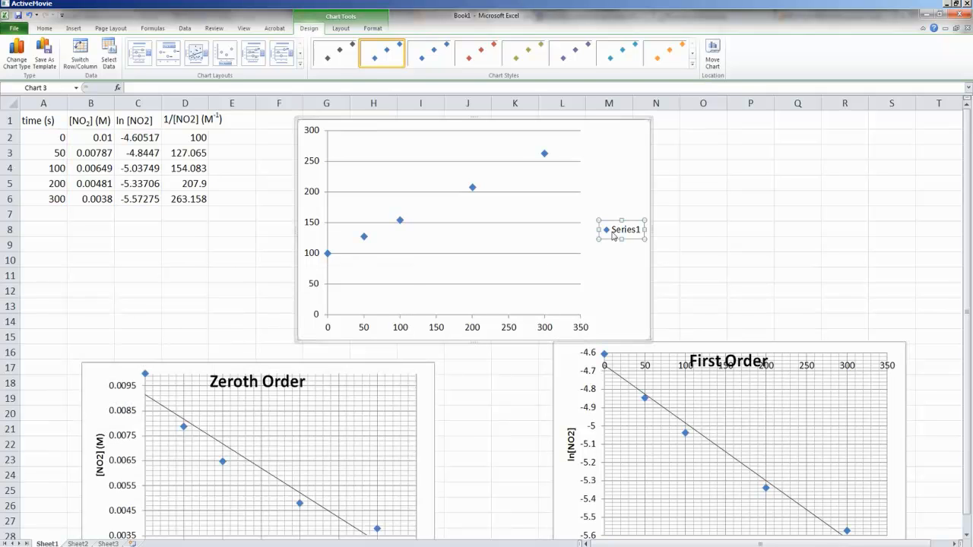
{"action": "left_click", "coordinate": [196, 53]}
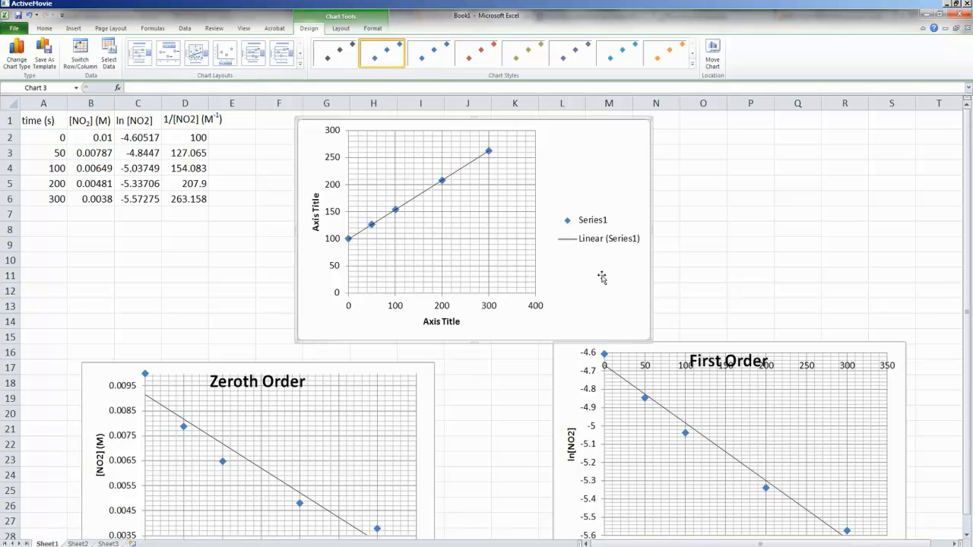
{"action": "key", "text": "Delete"}
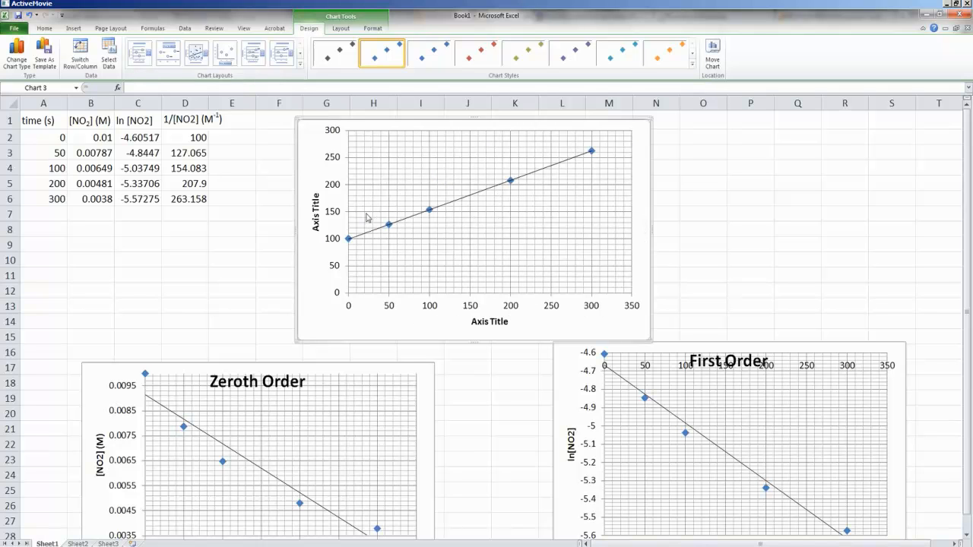
Title the 1/[NO2] chart's vertical axis "1/[NO2] (1/M)" and its horizontal axis "time (s)".
{"action": "double_click", "coordinate": [317, 211]}
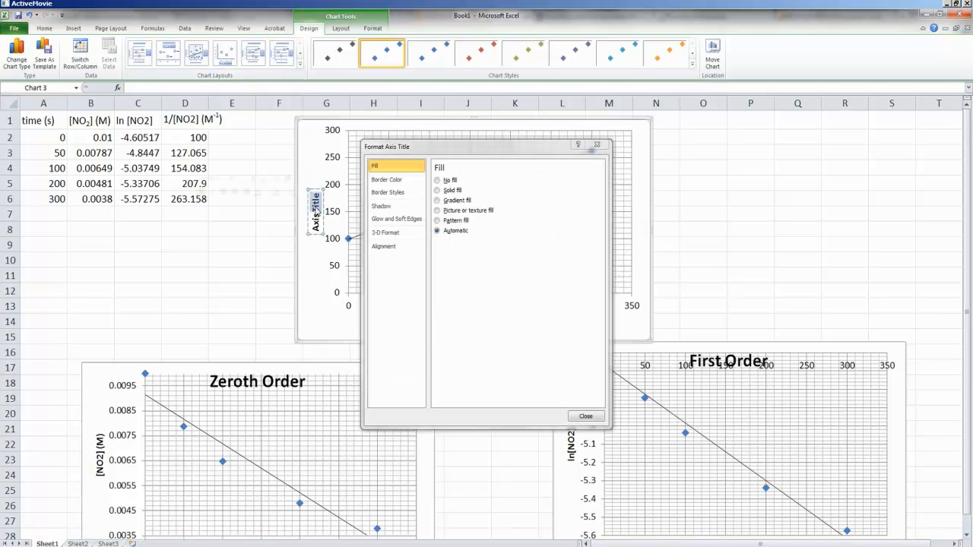
{"action": "left_click", "coordinate": [597, 145]}
{"action": "triple_click", "coordinate": [317, 216]}
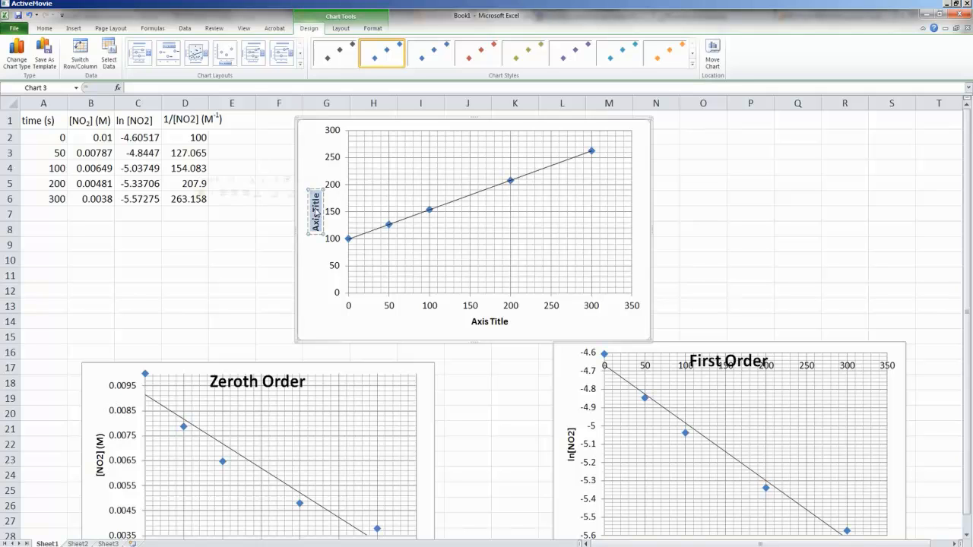
{"action": "type", "text": "1/[NO2] (1/M)"}
{"action": "left_click", "coordinate": [487, 329]}
{"action": "double_click", "coordinate": [486, 329]}
{"action": "triple_click", "coordinate": [483, 329]}
{"action": "type", "text": "time (s)"}
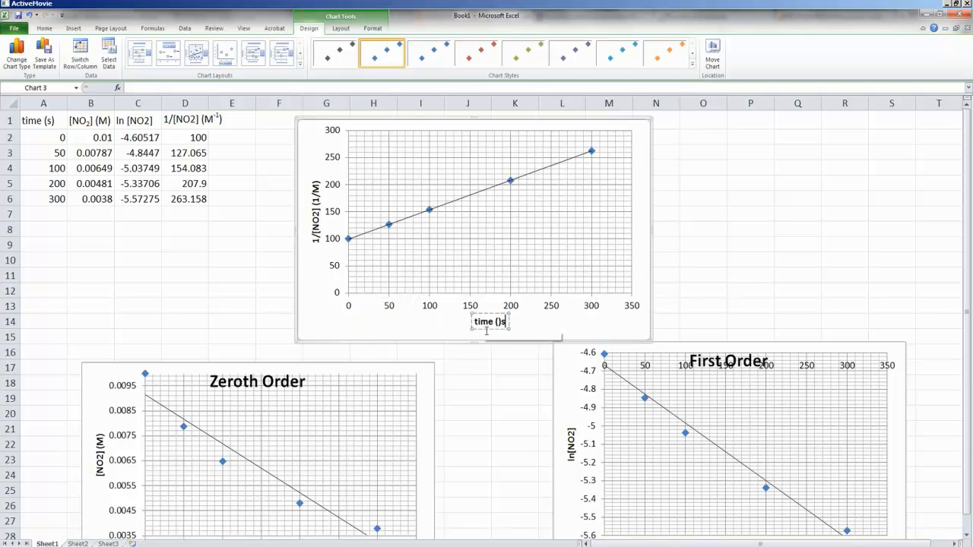
Fix the minimum of the 1/[NO2] chart's vertical axis at 100 and reselect the whole chart.
{"action": "double_click", "coordinate": [336, 280]}
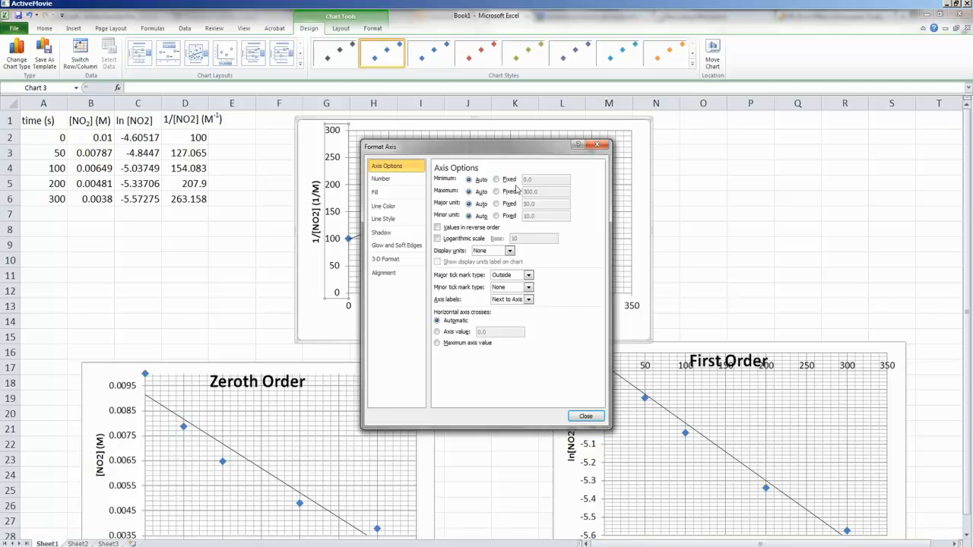
{"action": "left_click", "coordinate": [516, 181]}
{"action": "left_click_drag", "start_coordinate": [566, 185], "coordinate": [354, 165]}
{"action": "type", "text": "100"}
{"action": "key", "text": "Tab"}
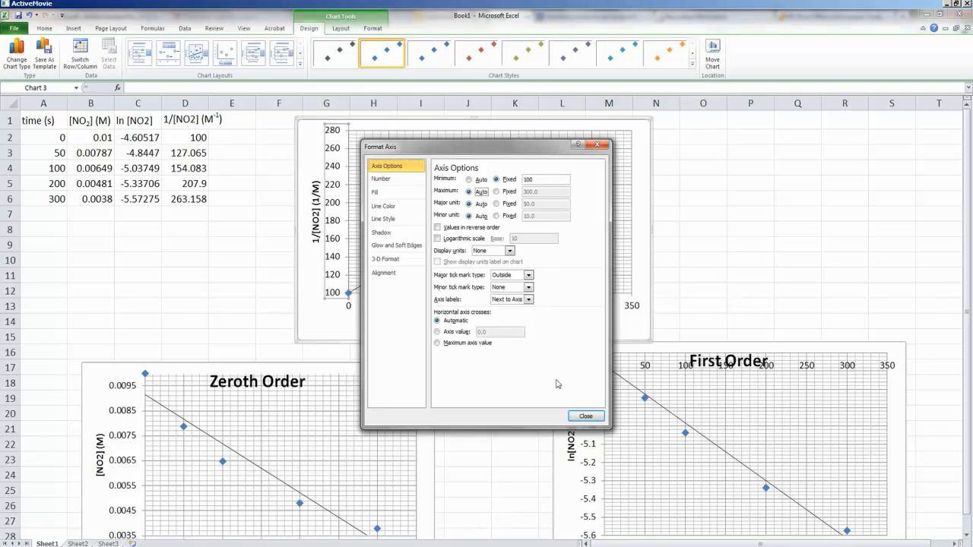
{"action": "left_click", "coordinate": [586, 416]}
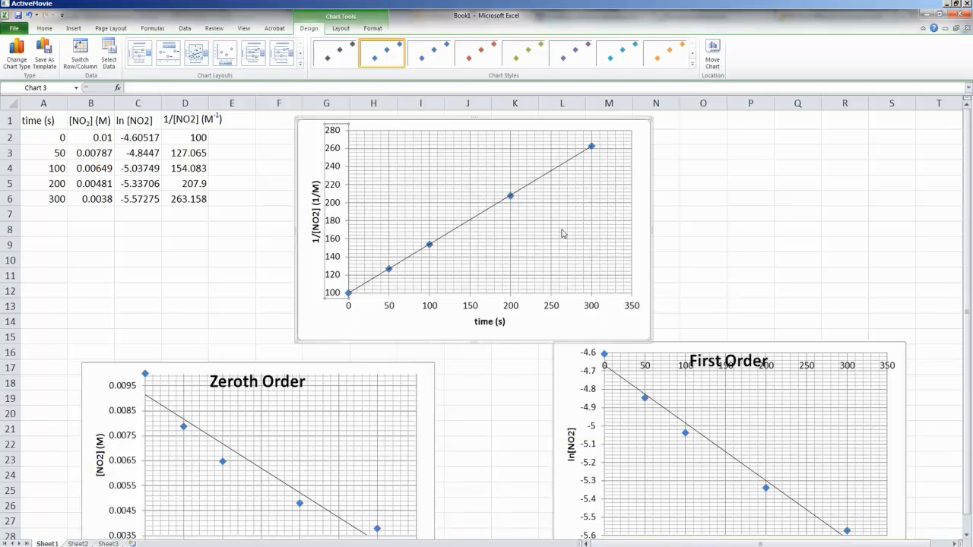
{"action": "left_click", "coordinate": [528, 190]}
{"action": "left_click", "coordinate": [556, 333]}
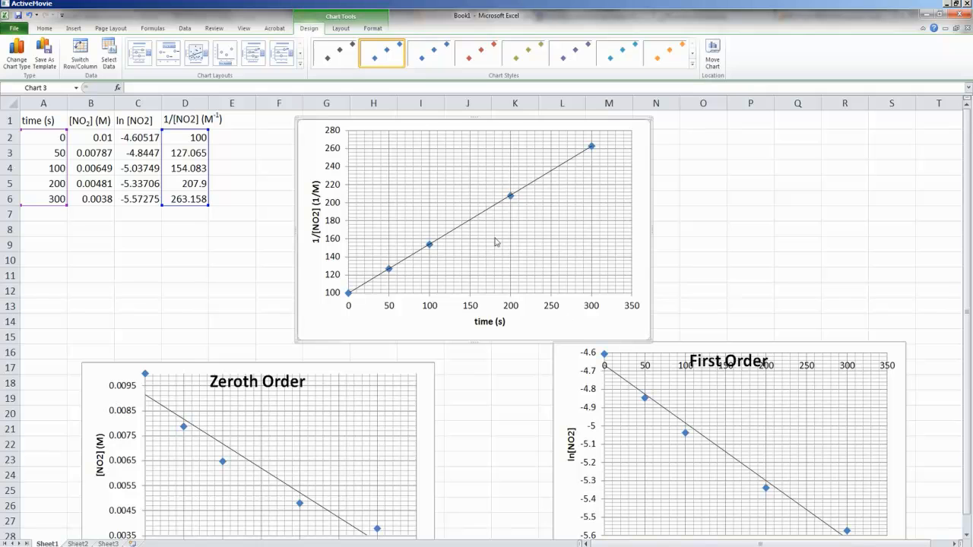
Display the equation and R-squared value of the linear trendline on the 1/[NO2] chart.
{"action": "left_click", "coordinate": [476, 219]}
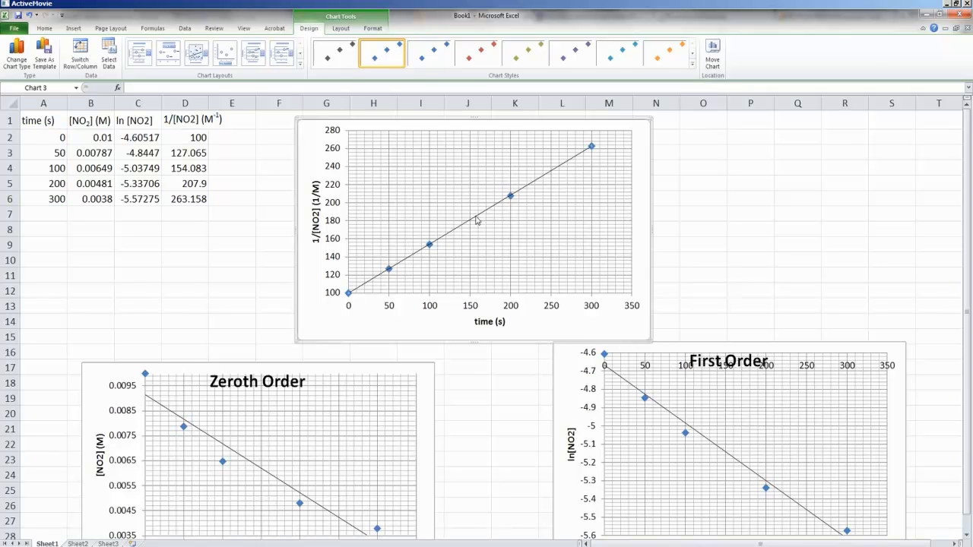
{"action": "right_click", "coordinate": [477, 220]}
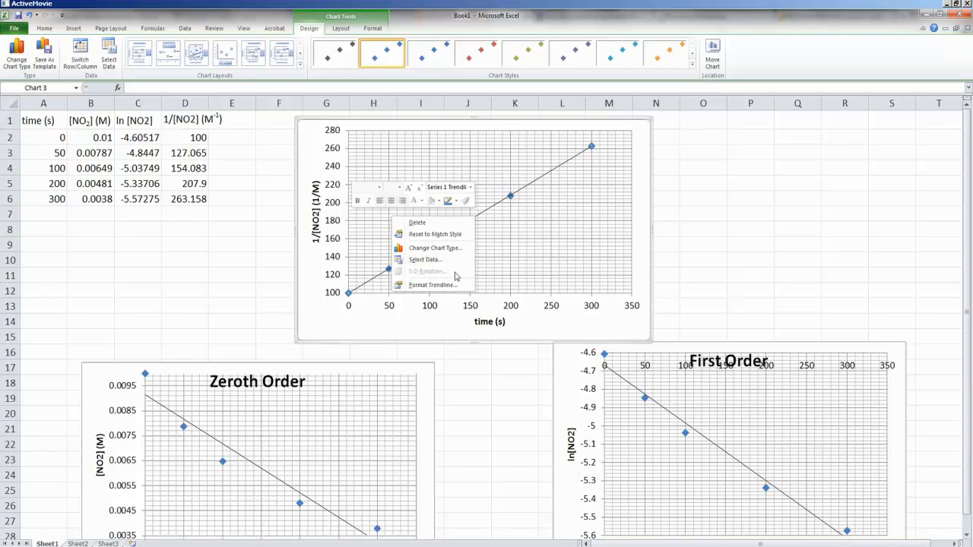
{"action": "left_click", "coordinate": [509, 215]}
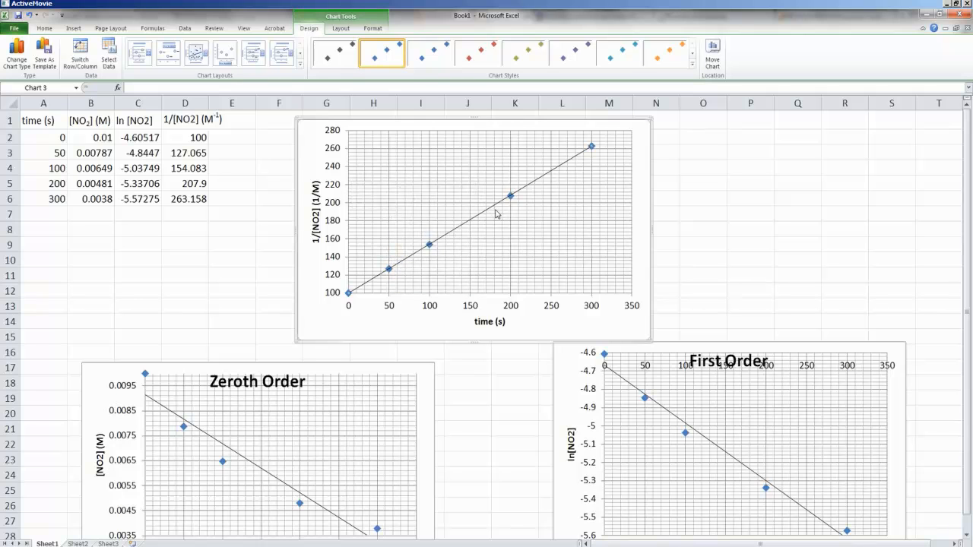
{"action": "right_click", "coordinate": [493, 214]}
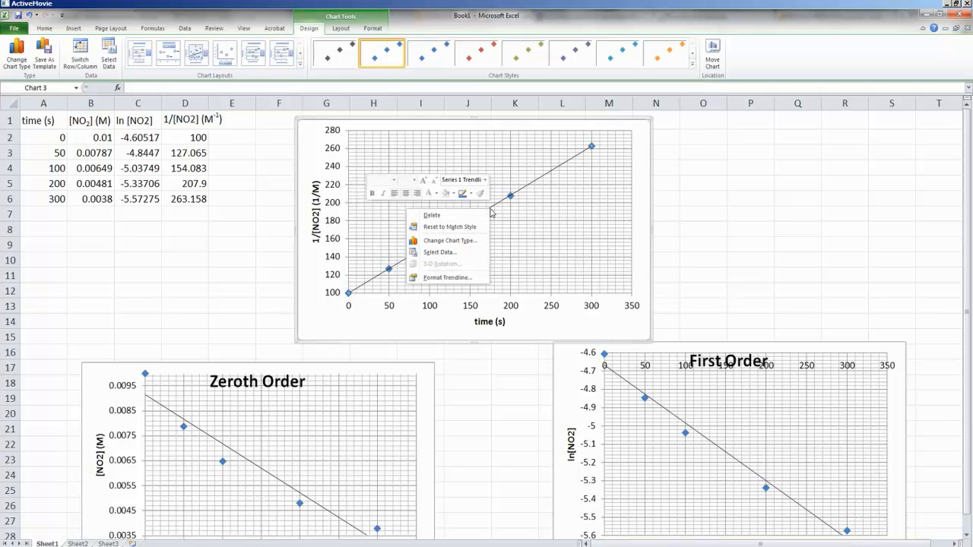
{"action": "left_click", "coordinate": [455, 280]}
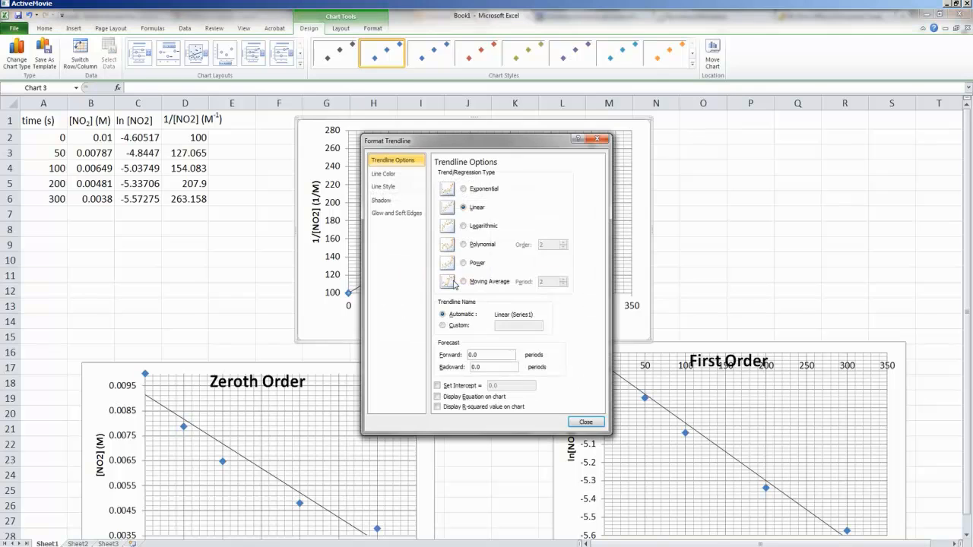
{"action": "left_click", "coordinate": [467, 398]}
{"action": "left_click", "coordinate": [471, 408]}
{"action": "left_click", "coordinate": [589, 422]}
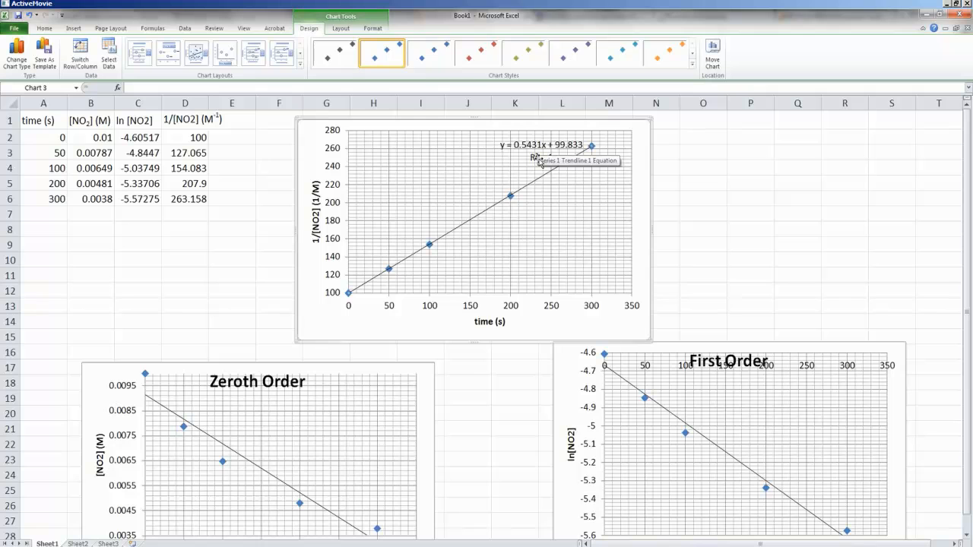
Enter the note "k = slope = 0.5431 1/(M.s)" in cell O4 and "2nd order" in O5 beneath it.
{"action": "left_click", "coordinate": [695, 169]}
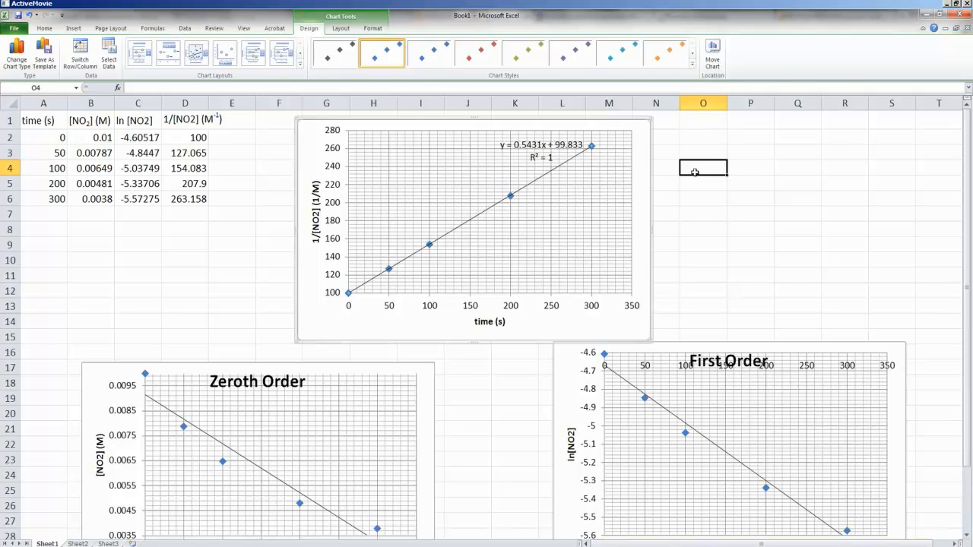
{"action": "type", "text": "k = slo"}
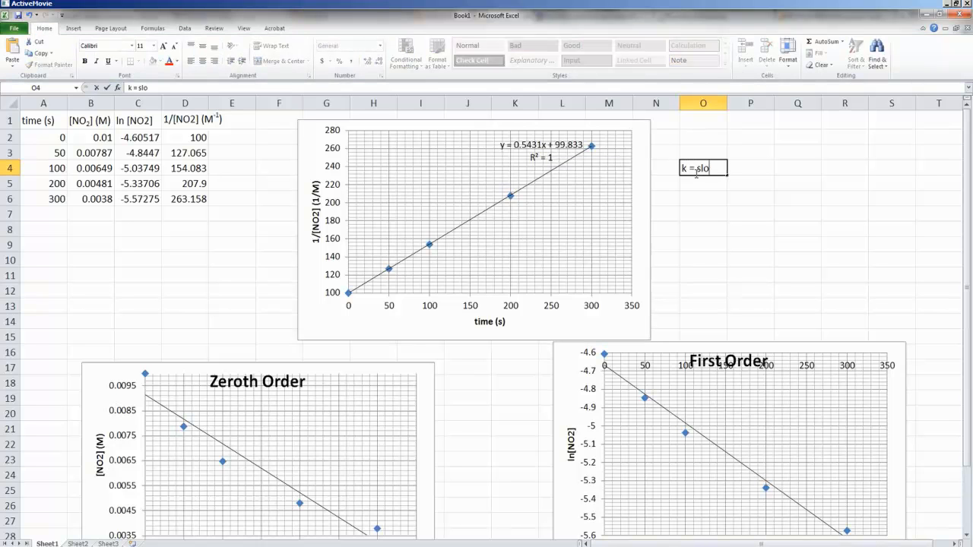
{"action": "type", "text": "pe = 0.544"}
{"action": "key", "text": "BackSpace"}
{"action": "key", "text": "BackSpace"}
{"action": "type", "text": "431"}
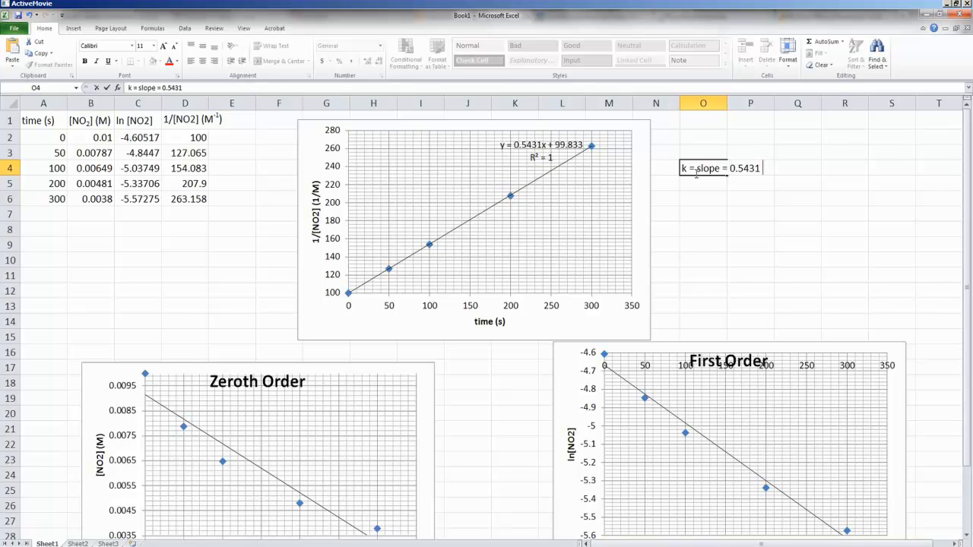
{"action": "type", "text": " 1/(M.s)"}
{"action": "key", "text": "Return"}
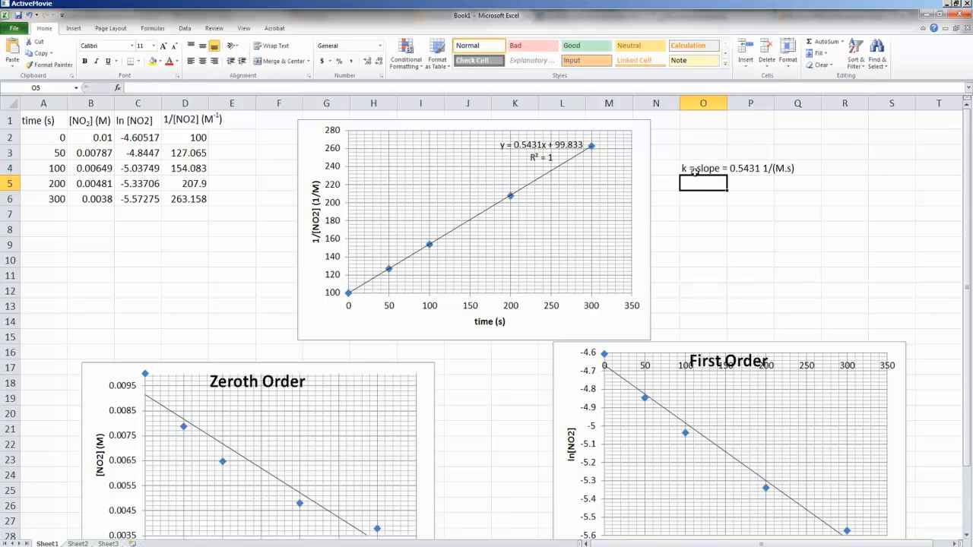
{"action": "type", "text": "2nd order"}
{"action": "key", "text": "Return"}
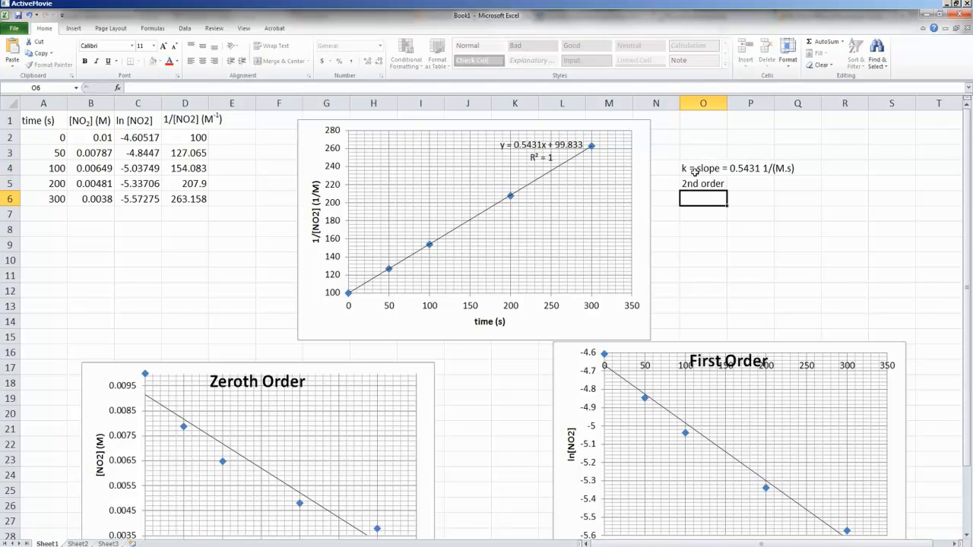